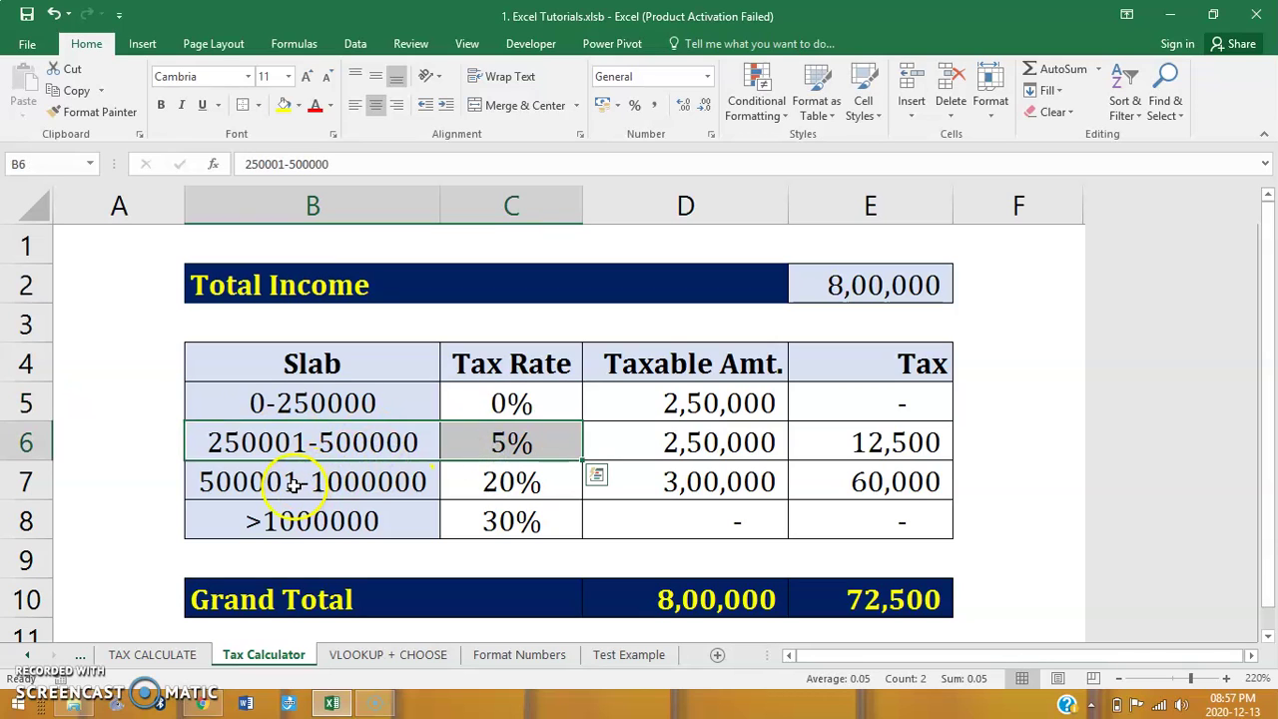
Step: Examine the slabs with their tax rates, the taxable amounts, the total income and the grand total of tax
{"action": "left_click_drag", "start_coordinate": [294, 483], "coordinate": [491, 485]}
{"action": "left_click_drag", "start_coordinate": [342, 522], "coordinate": [499, 529]}
{"action": "left_click_drag", "start_coordinate": [306, 362], "coordinate": [465, 516]}
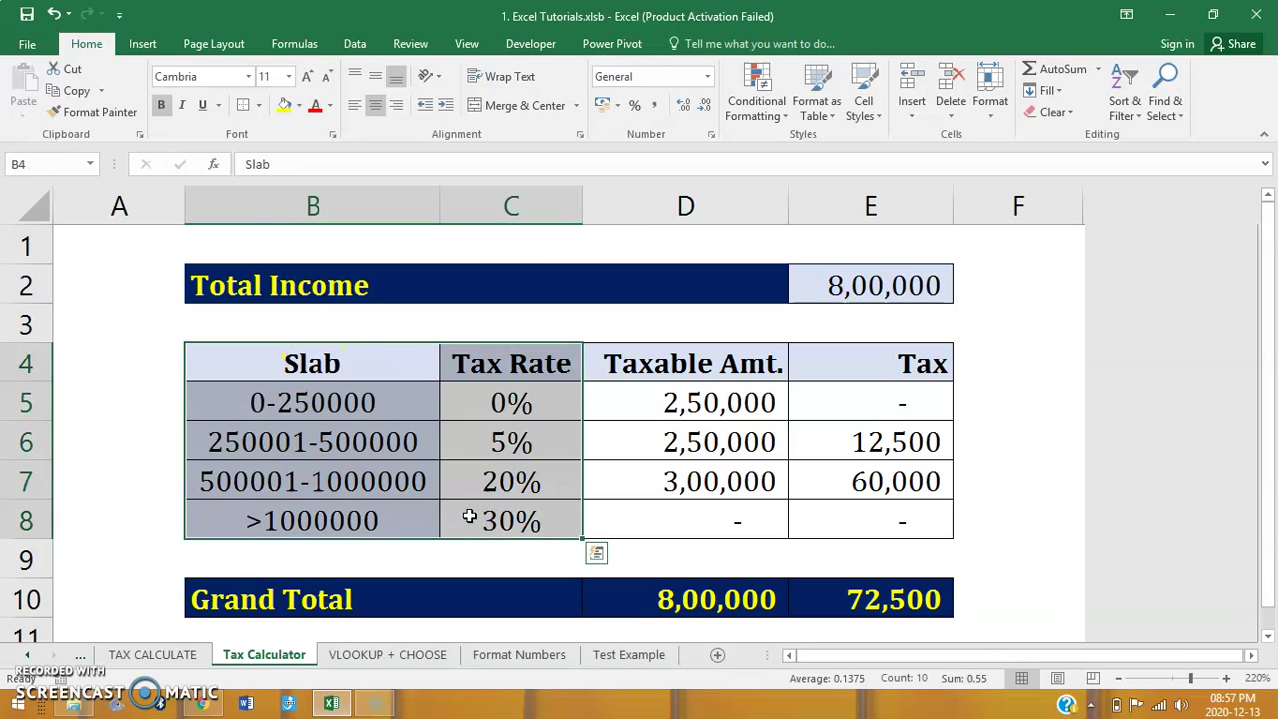
{"action": "left_click_drag", "start_coordinate": [726, 345], "coordinate": [710, 525]}
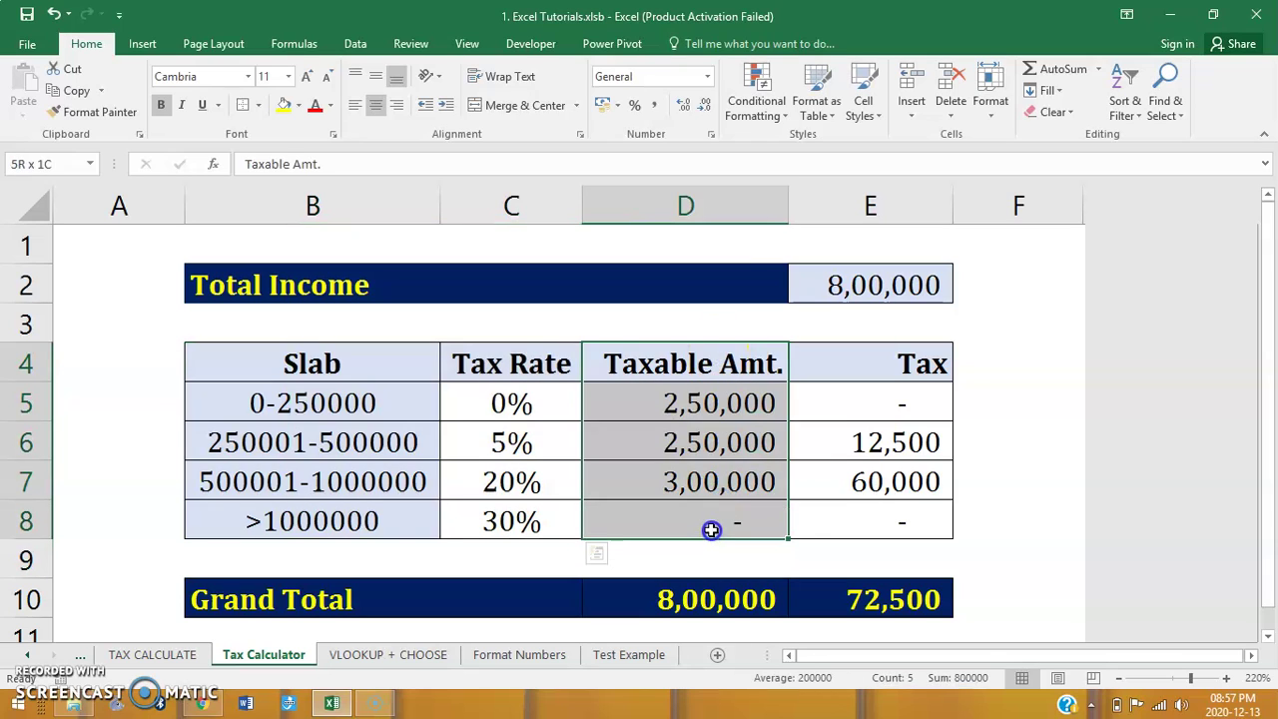
{"action": "left_click", "coordinate": [850, 284]}
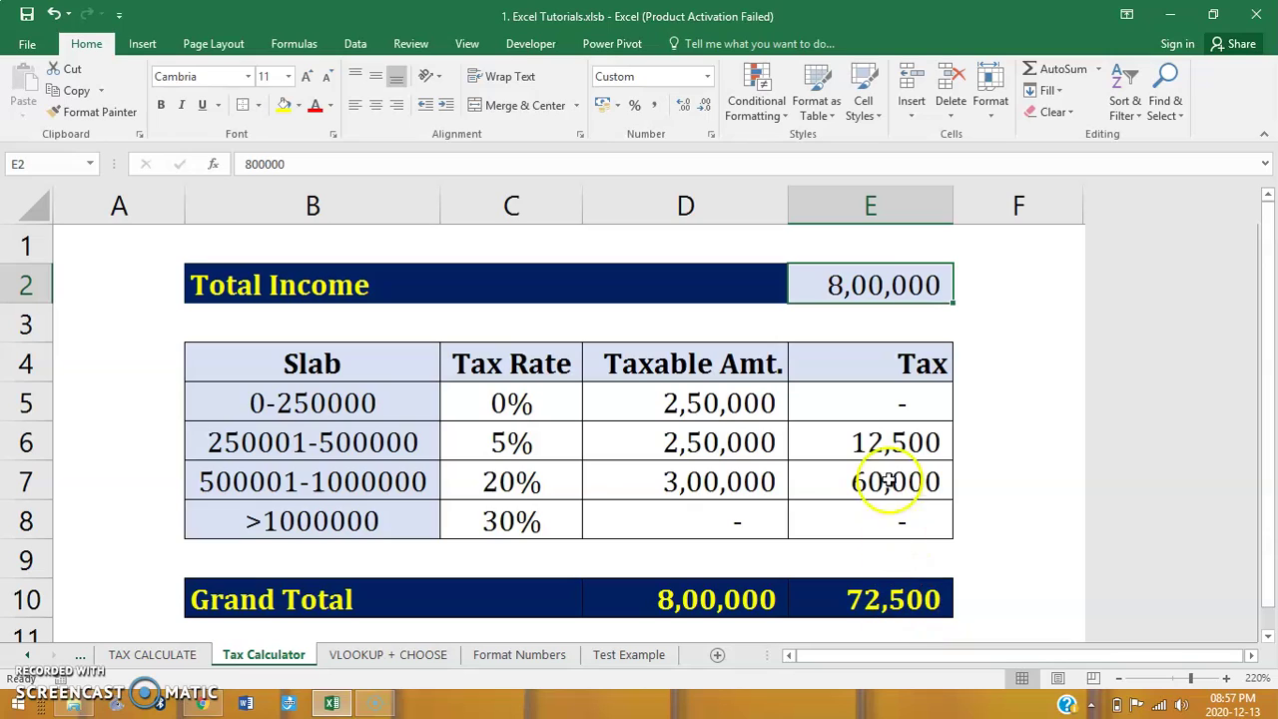
{"action": "left_click", "coordinate": [903, 602]}
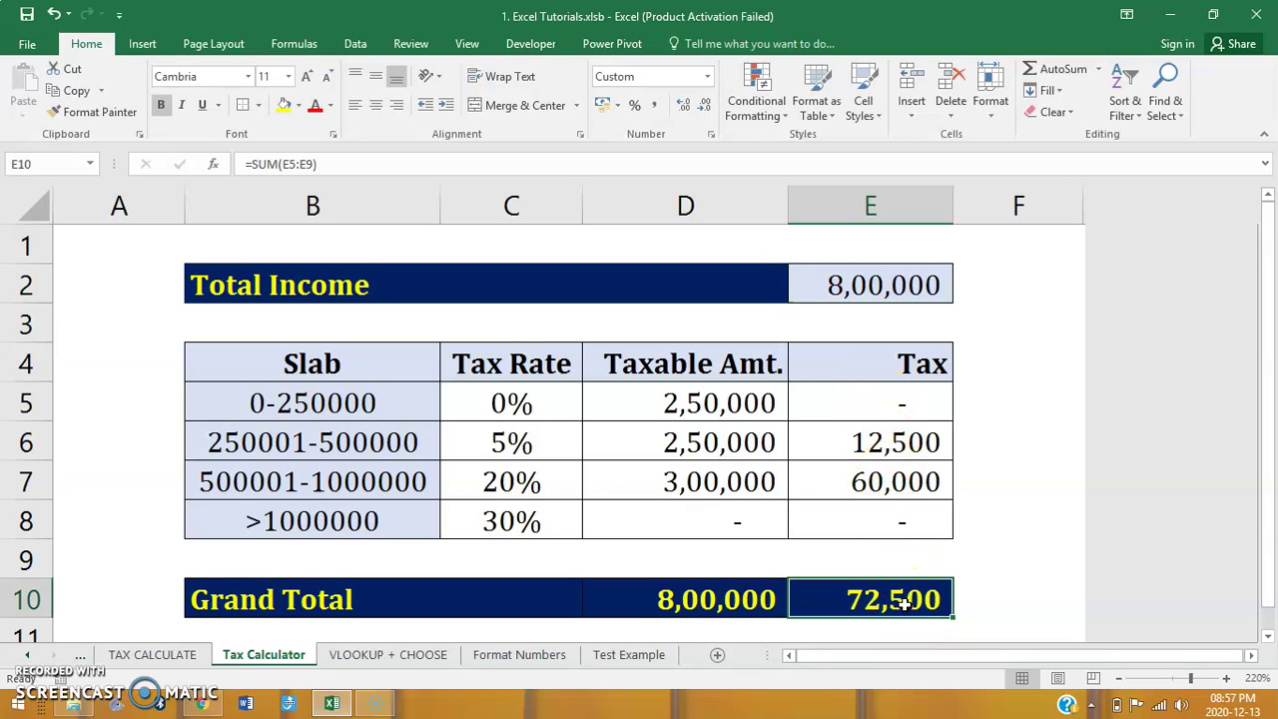
Step: Clear the taxable amounts and tax values for all four slabs in D5:E8
{"action": "left_click", "coordinate": [693, 403]}
{"action": "key", "text": "ctrl+shift+Down"}
{"action": "key", "text": "ctrl+shift+Right"}
{"action": "key", "text": "Left"}
{"action": "key", "text": "Up"}
{"action": "key", "text": "Up"}
{"action": "key", "text": "Down"}
{"action": "key", "text": "Down"}
{"action": "key", "text": "Down"}
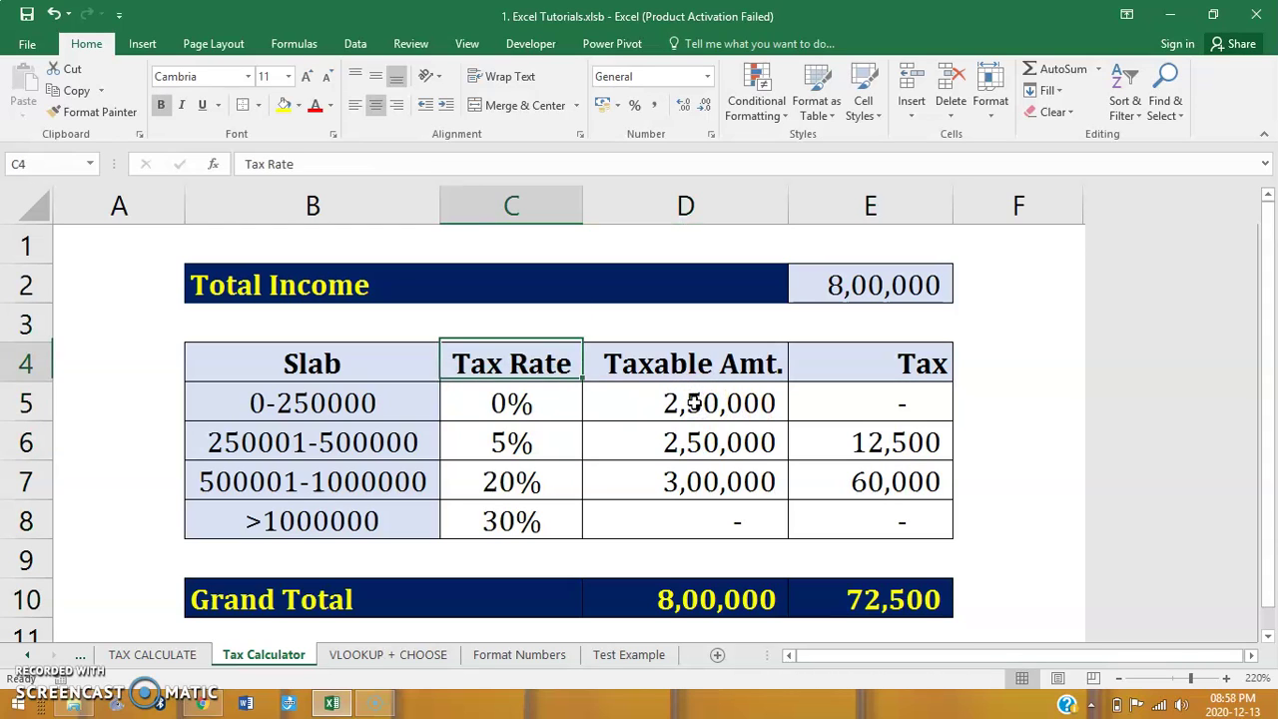
{"action": "key", "text": "Right"}
{"action": "key", "text": "Up"}
{"action": "key", "text": "ctrl+shift+Down"}
{"action": "key", "text": "ctrl+shift+Right"}
{"action": "key", "text": "Delete"}
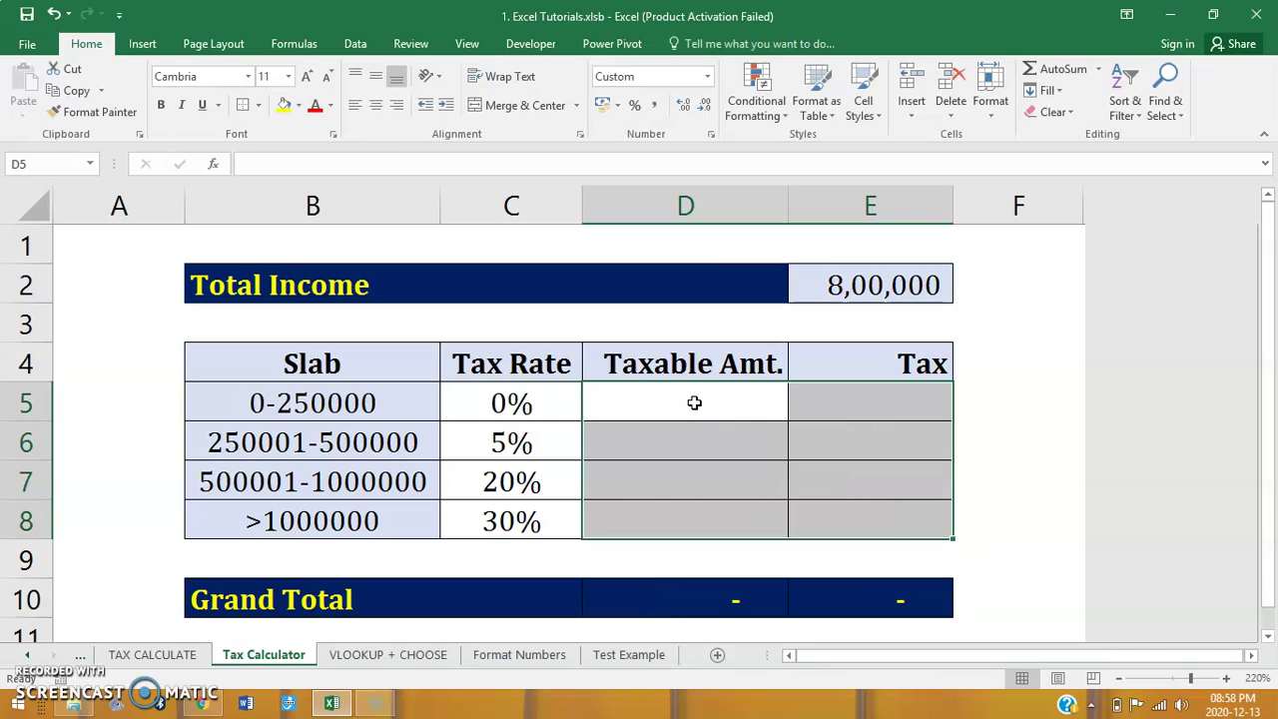
Step: Enter the formula =IF(E2>250000,250000,E2) in D5 for the first slab's taxable amount
{"action": "key", "text": "Left"}
{"action": "left_click", "coordinate": [694, 402]}
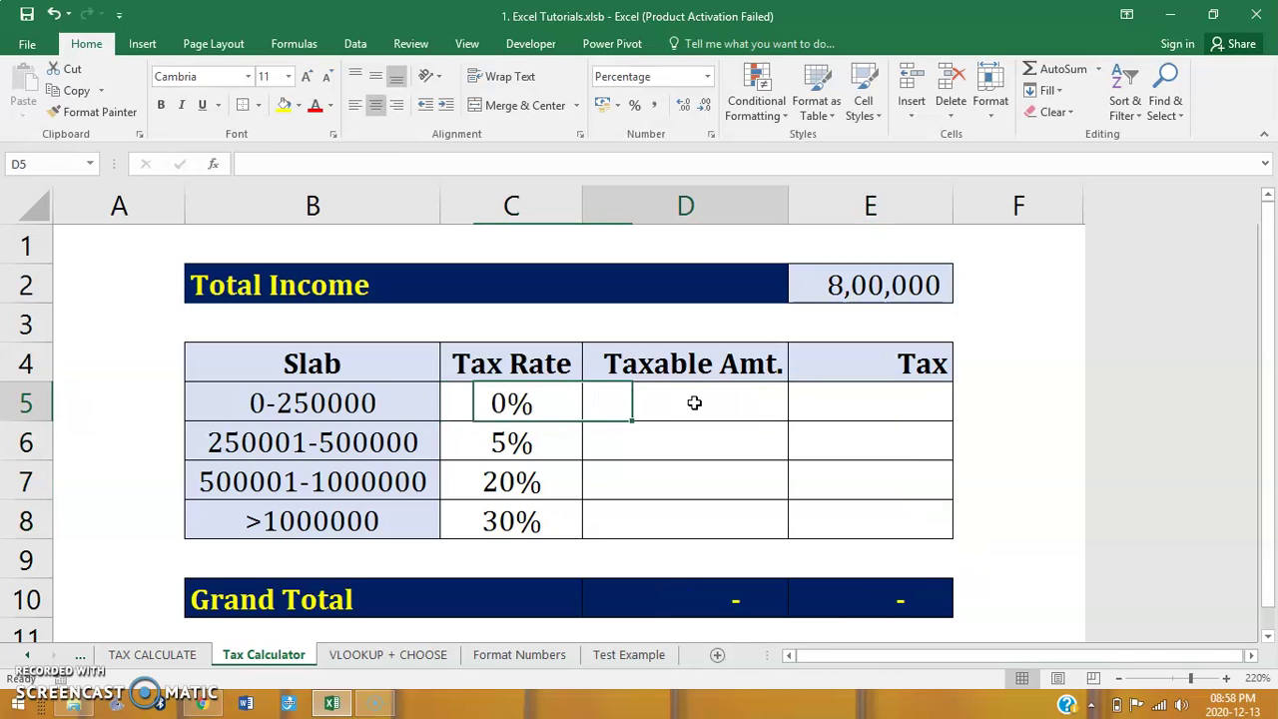
{"action": "type", "text": "=if"}
{"action": "key", "text": "Tab"}
{"action": "key", "text": "Up"}
{"action": "key", "text": "Up"}
{"action": "key", "text": "Right"}
{"action": "key", "text": "Up"}
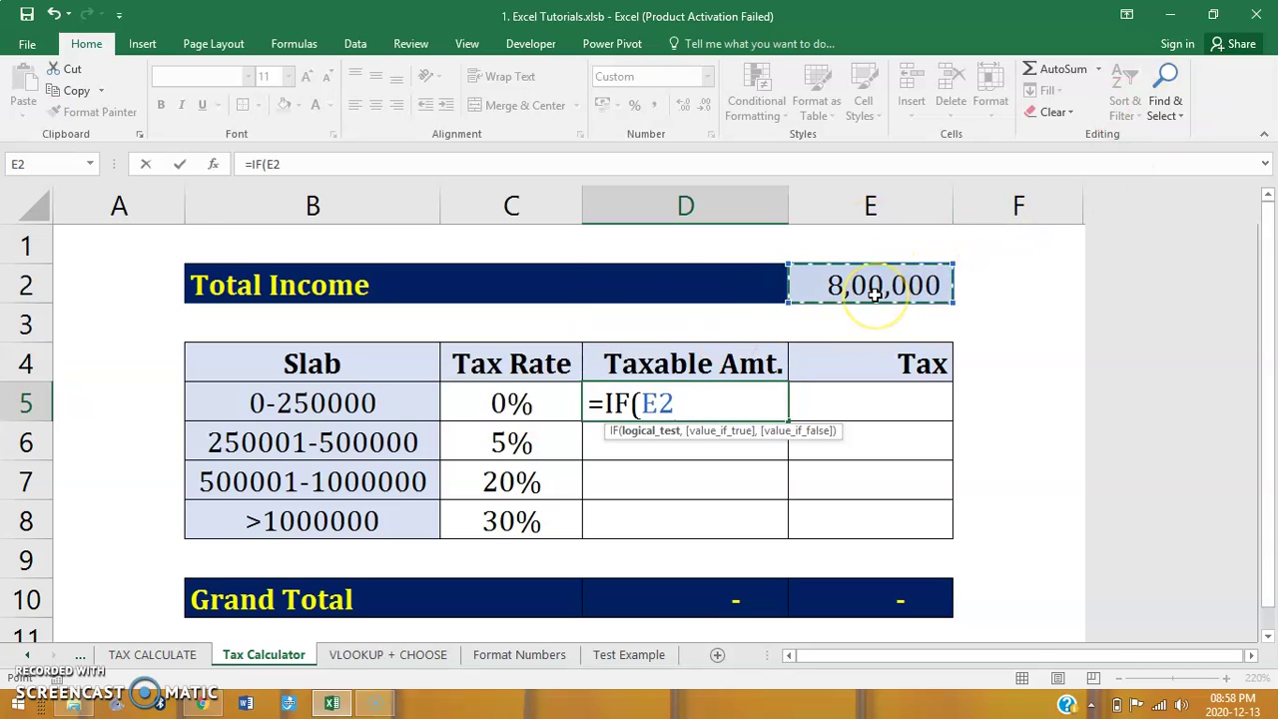
{"action": "type", "text": ">250000"}
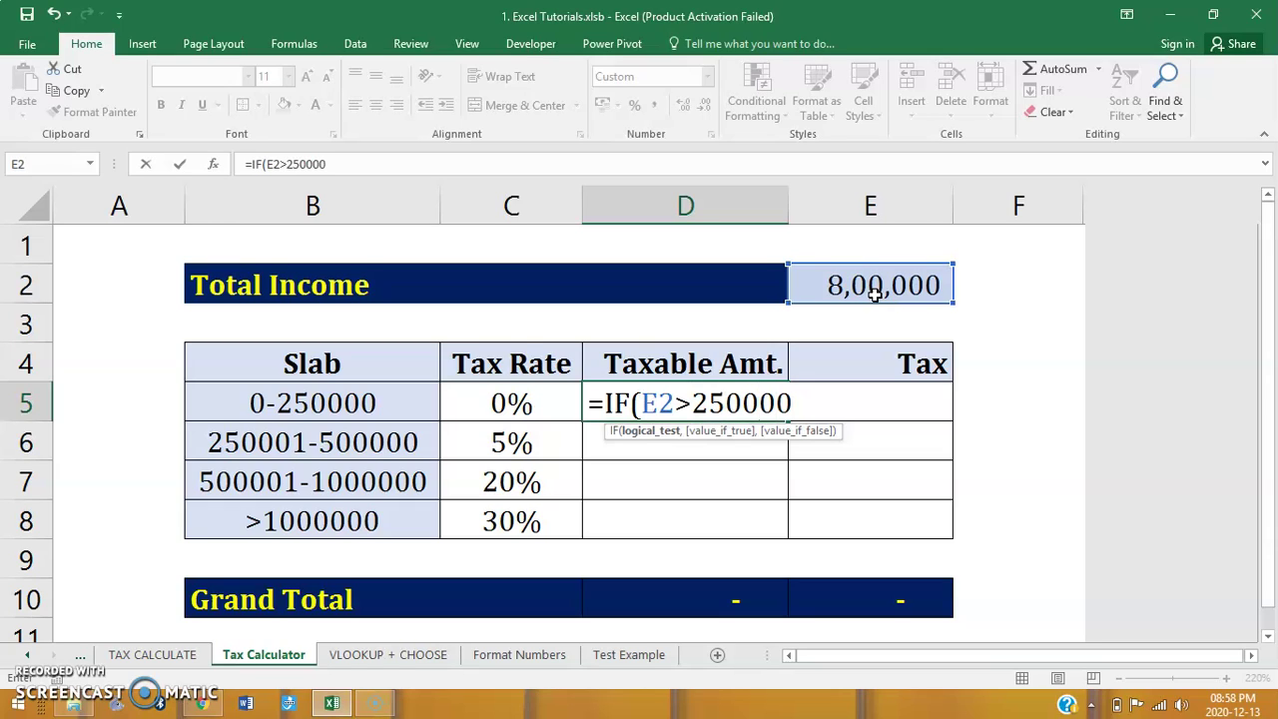
{"action": "type", "text": ","}
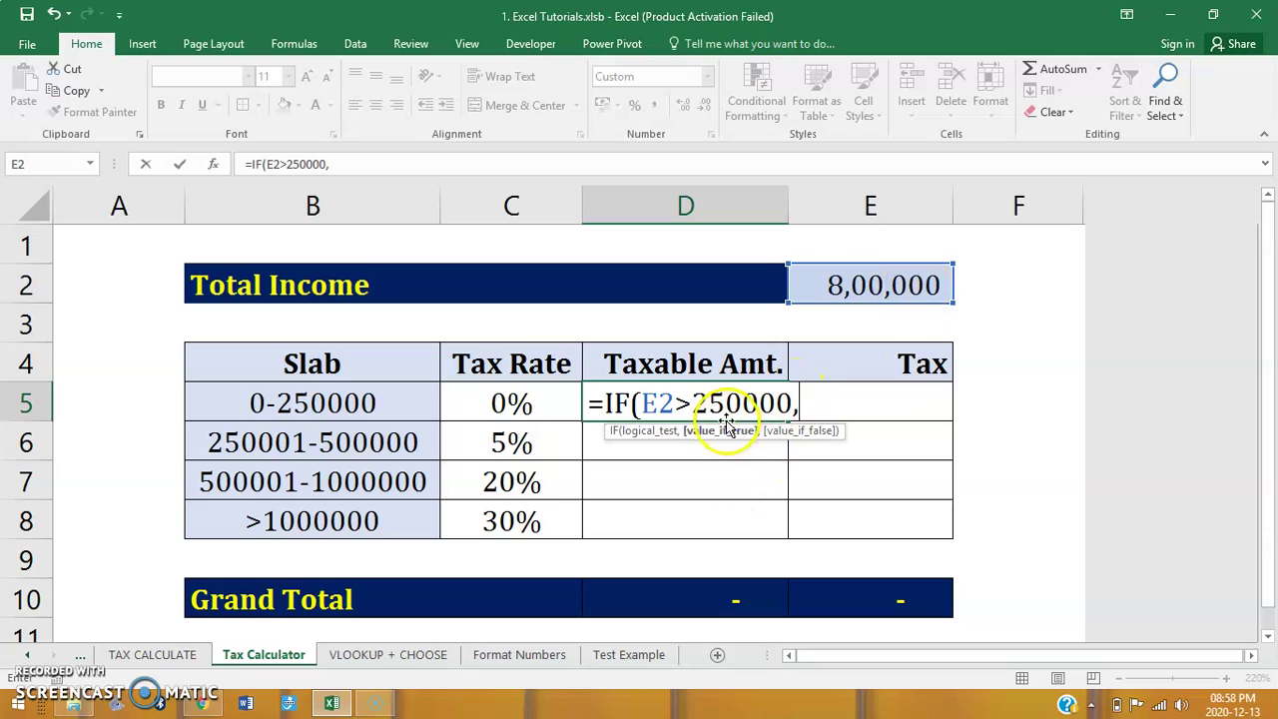
{"action": "type", "text": "250000"}
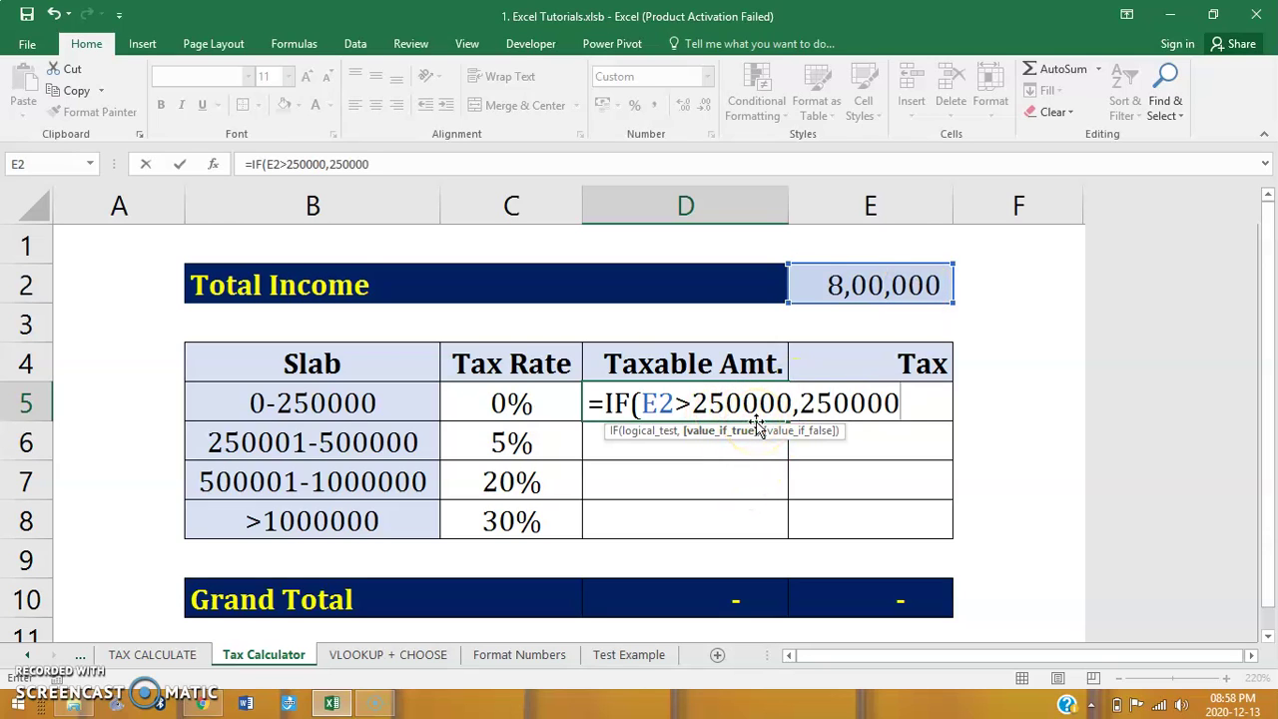
{"action": "type", "text": ","}
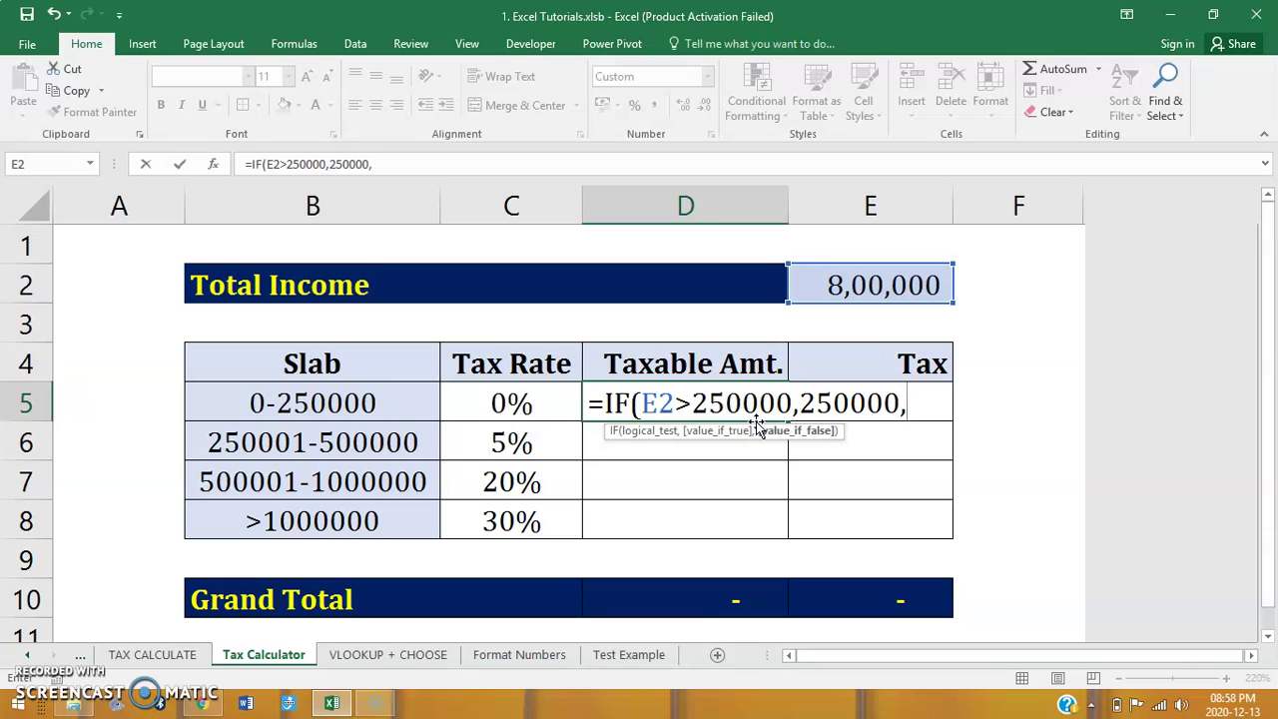
{"action": "left_click", "coordinate": [911, 286]}
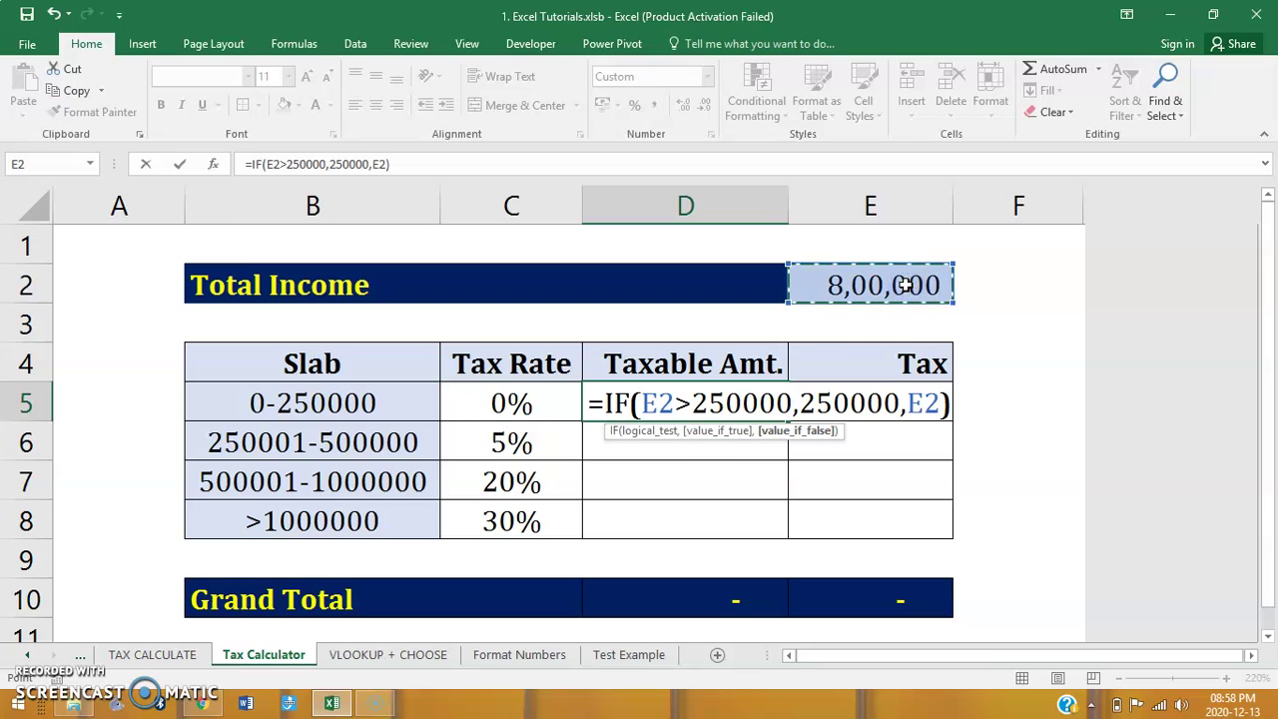
{"action": "key", "text": "Return"}
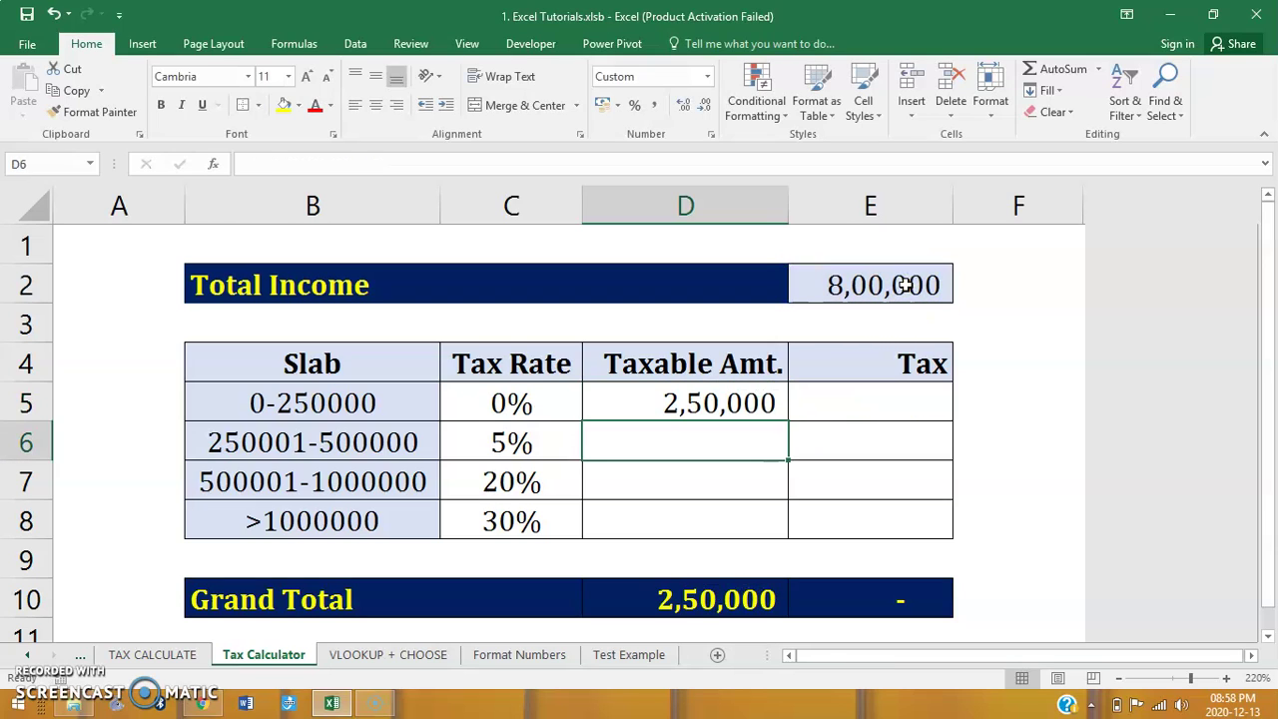
Step: Copy the text of the D5 formula, =IF(E2>250000,250000,E2), into D6 for the second slab
{"action": "key", "text": "Up"}
{"action": "key", "text": "F2"}
{"action": "key", "text": "Left"}
{"action": "key", "text": "shift+Left"}
{"action": "key", "text": "shift+Left"}
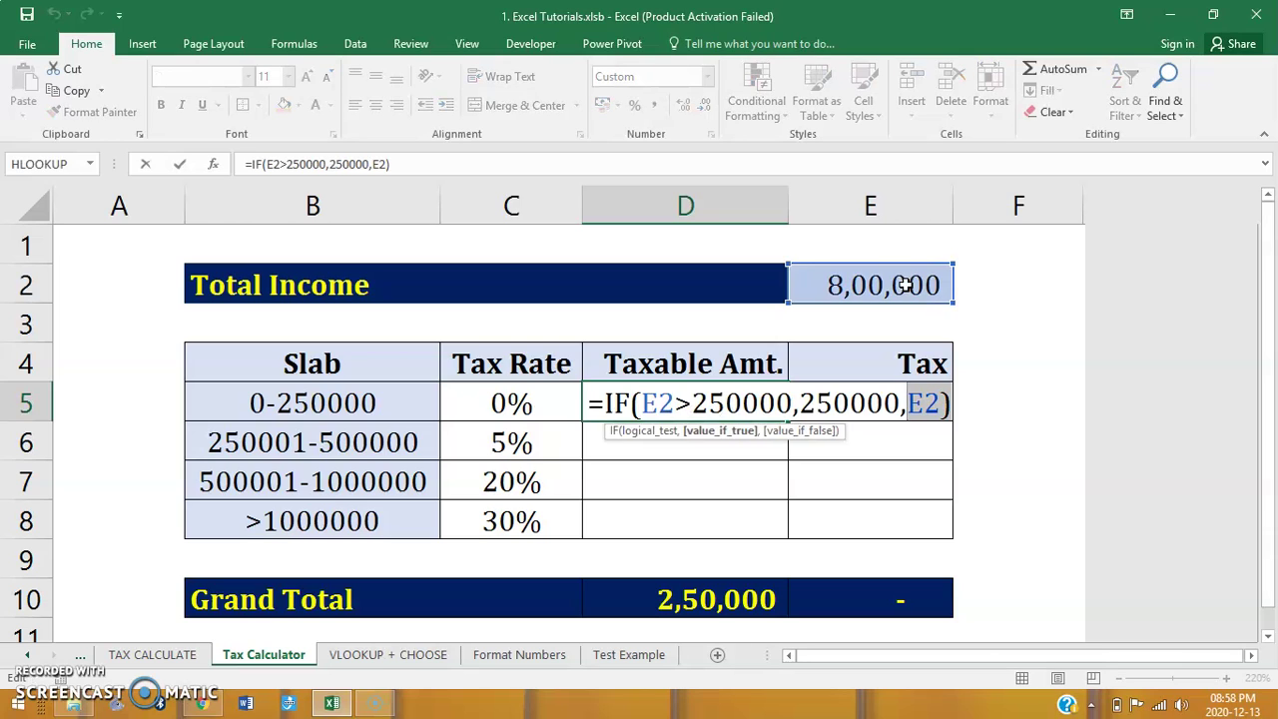
{"action": "key", "text": "Return"}
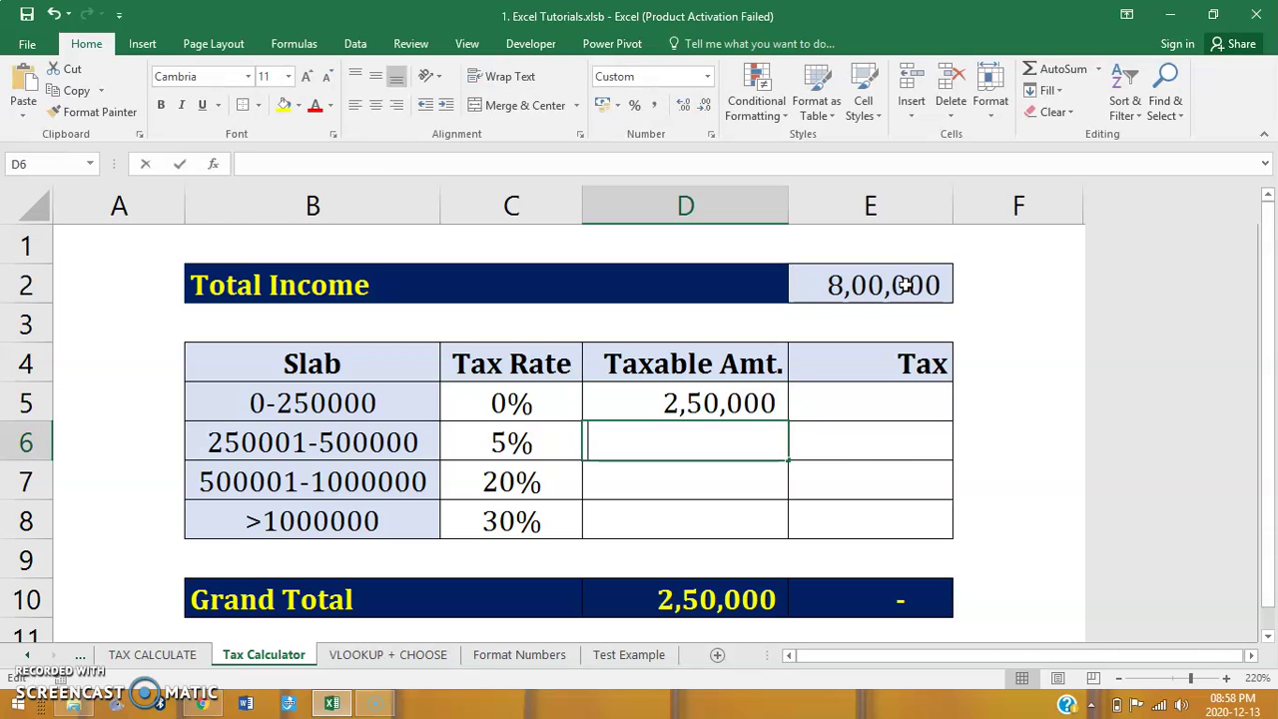
{"action": "type", "text": "=IF(E2>250000,250000,E2)"}
{"action": "key", "text": "Return"}
Step: Change the income threshold in the D6 formula's logical test to 500000
{"action": "key", "text": "Up"}
{"action": "key", "text": "Left"}
{"action": "key", "text": "Left"}
{"action": "key", "text": "Right"}
{"action": "key", "text": "Right"}
{"action": "key", "text": "F2"}
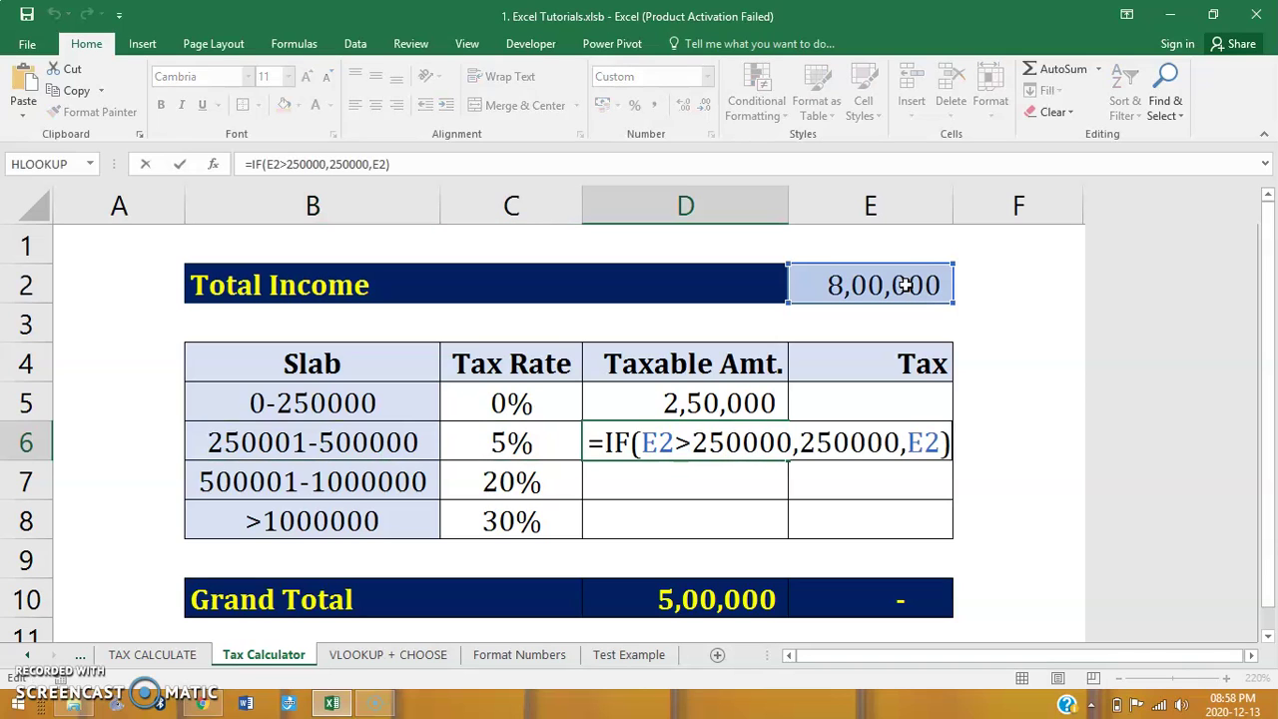
{"action": "key", "text": "Left"}
{"action": "key", "text": "Left"}
{"action": "key", "text": "Left"}
{"action": "key", "text": "Left"}
{"action": "key", "text": "Left"}
{"action": "key", "text": "Left"}
{"action": "key", "text": "Left"}
{"action": "key", "text": "Left"}
{"action": "key", "text": "Left"}
{"action": "key", "text": "Left"}
{"action": "key", "text": "Left"}
{"action": "key", "text": "Left"}
{"action": "key", "text": "Left"}
{"action": "key", "text": "Left"}
{"action": "key", "text": "Left"}
{"action": "key", "text": "Left"}
{"action": "key", "text": "Left"}
{"action": "key", "text": "BackSpace"}
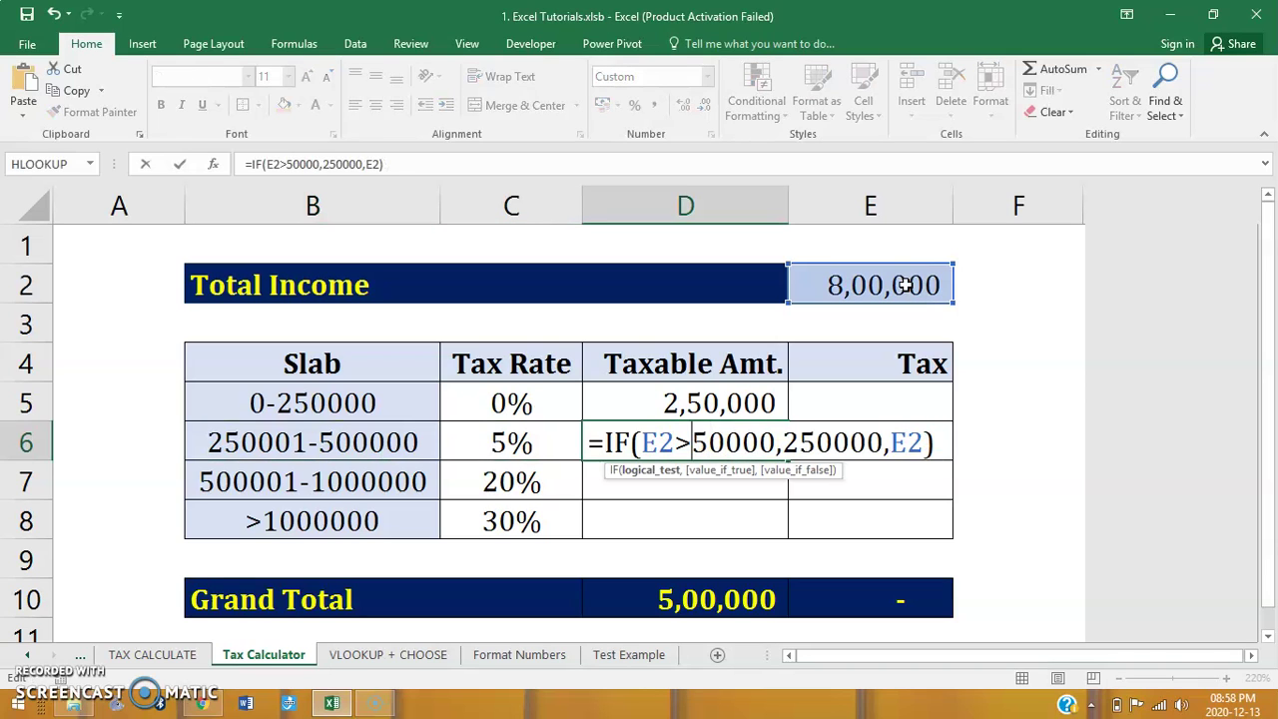
{"action": "type", "text": "0"}
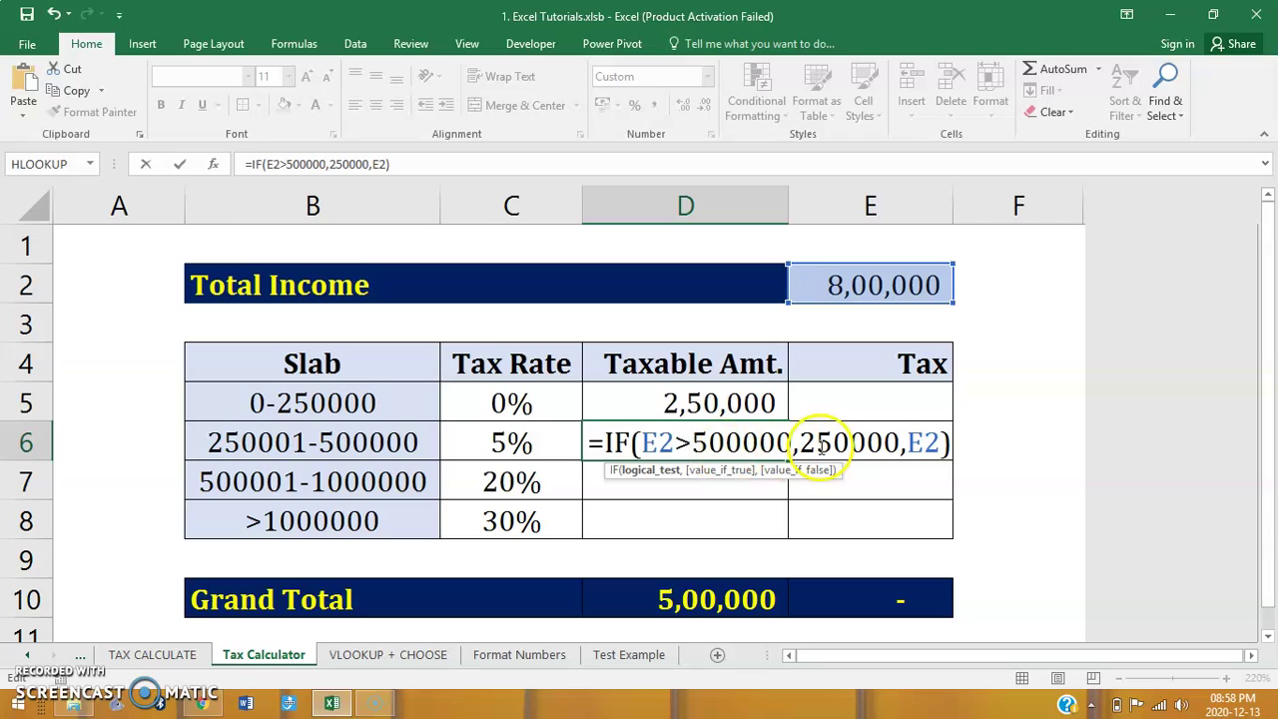
Step: Change the value-if-false argument of the D6 formula to E2-D5 and commit the formula
{"action": "left_click_drag", "start_coordinate": [799, 443], "coordinate": [896, 446]}
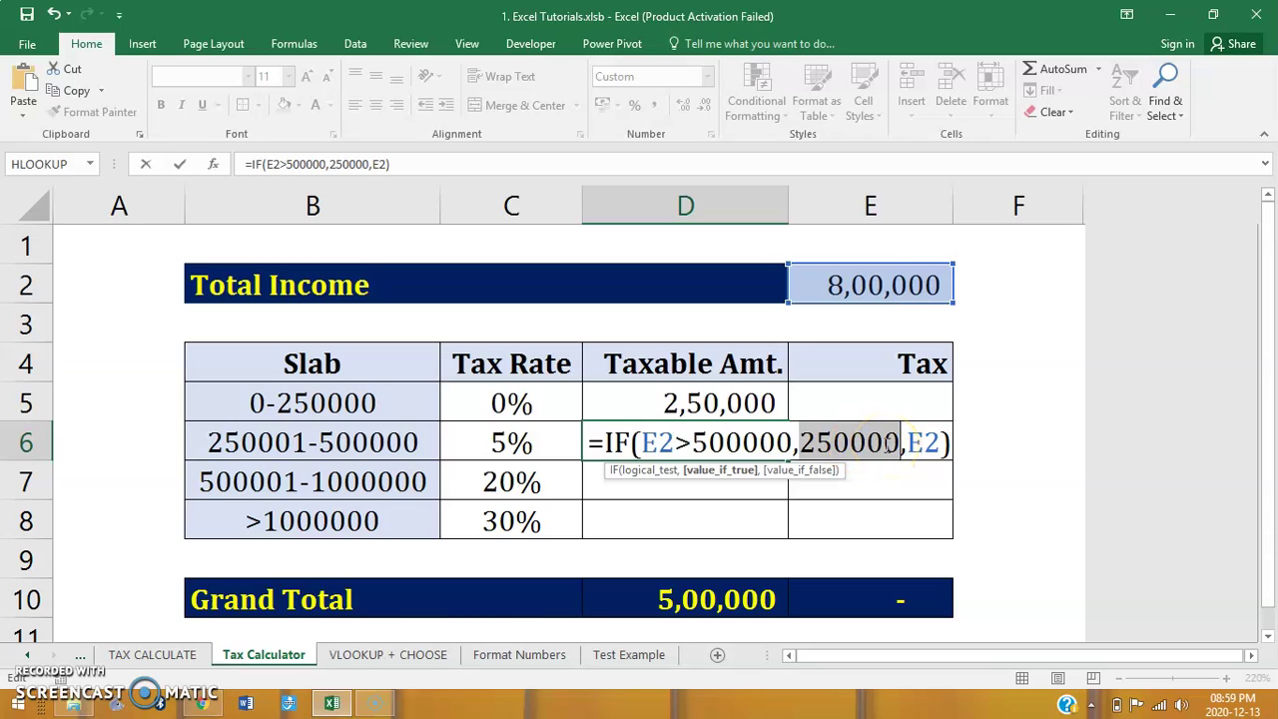
{"action": "left_click", "coordinate": [939, 445]}
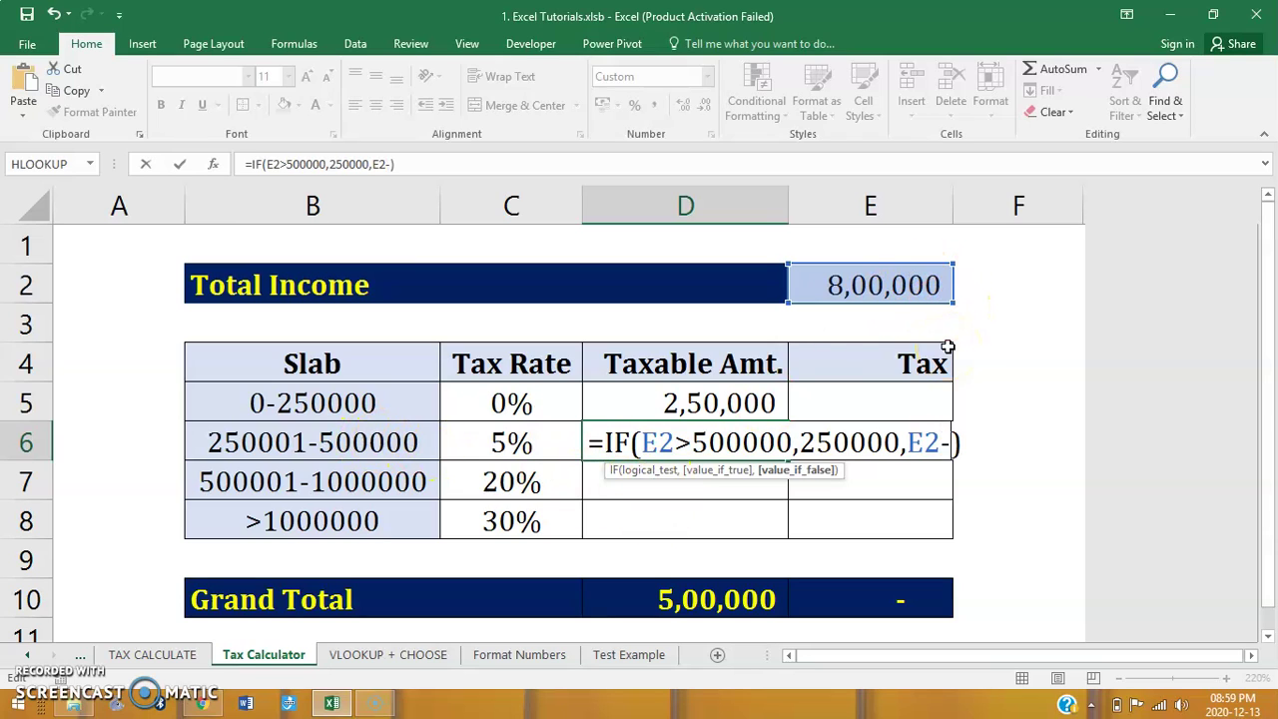
{"action": "left_click", "coordinate": [747, 400]}
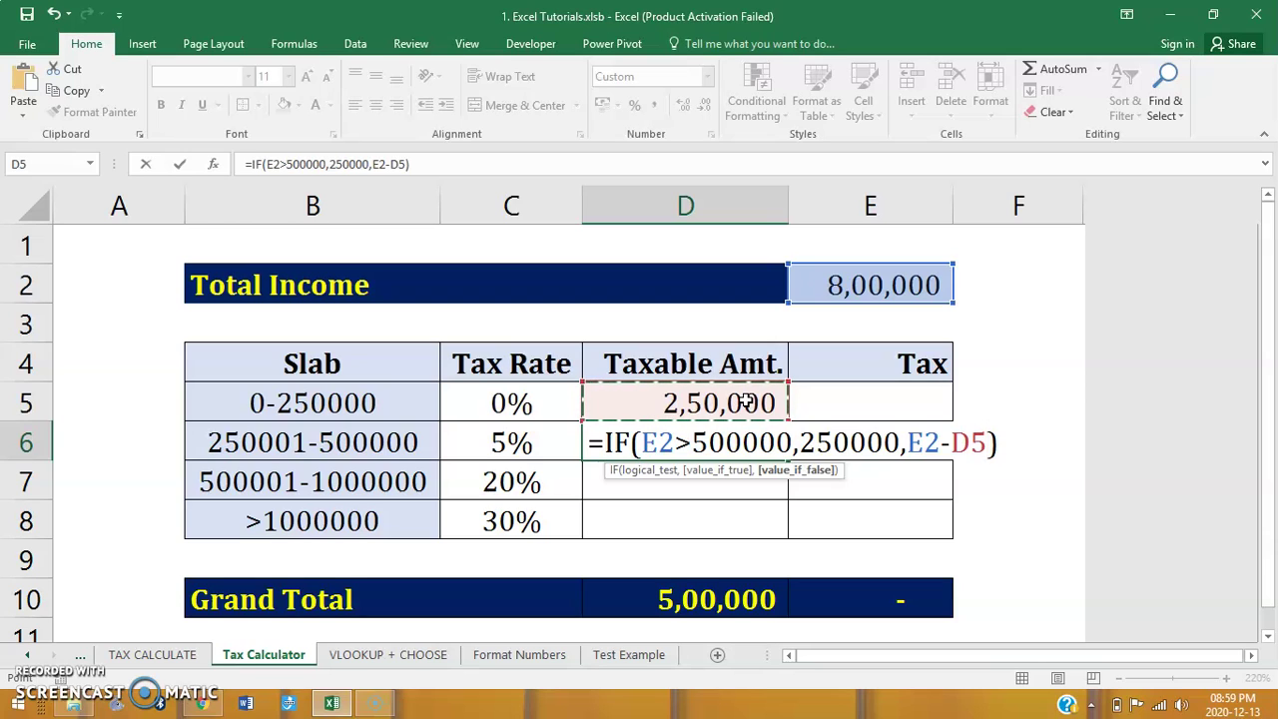
{"action": "type", "text": ")"}
{"action": "key", "text": "Return"}
{"action": "key", "text": "Up"}
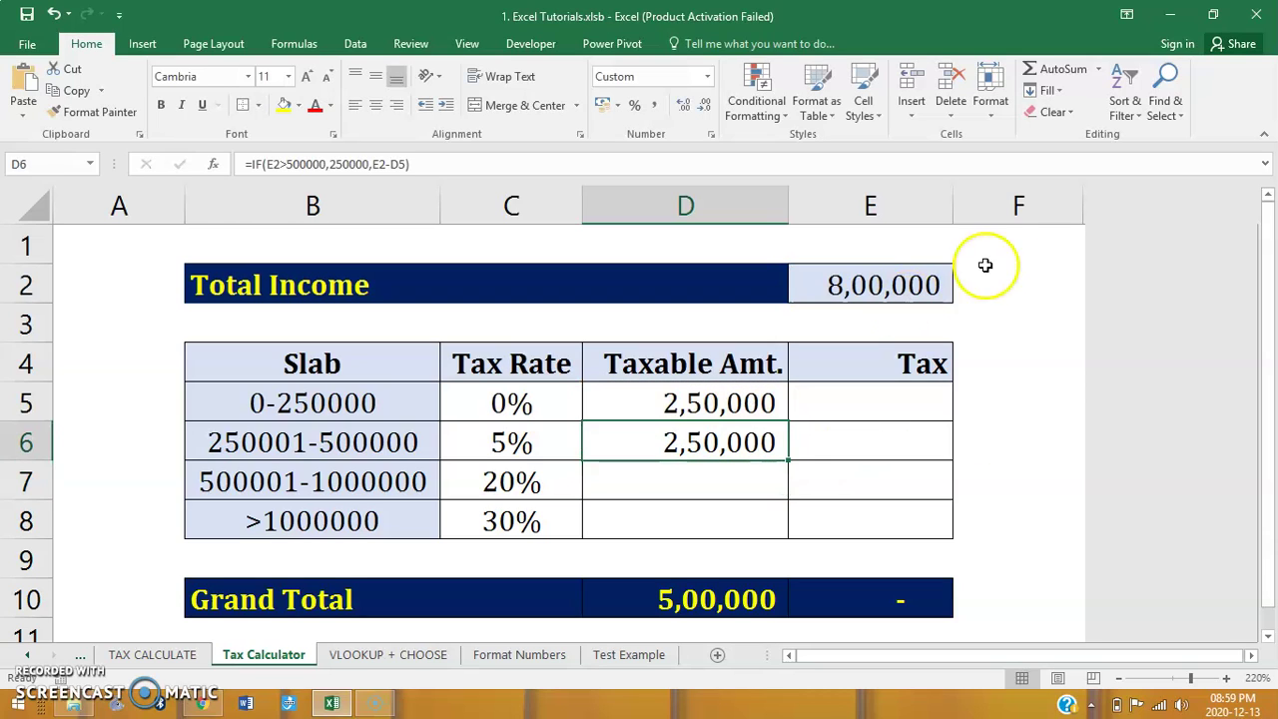
Step: Set the total income in E2 to 440000 and check the taxable amounts in D5 and D6
{"action": "left_click", "coordinate": [871, 278]}
{"action": "type", "text": "4"}
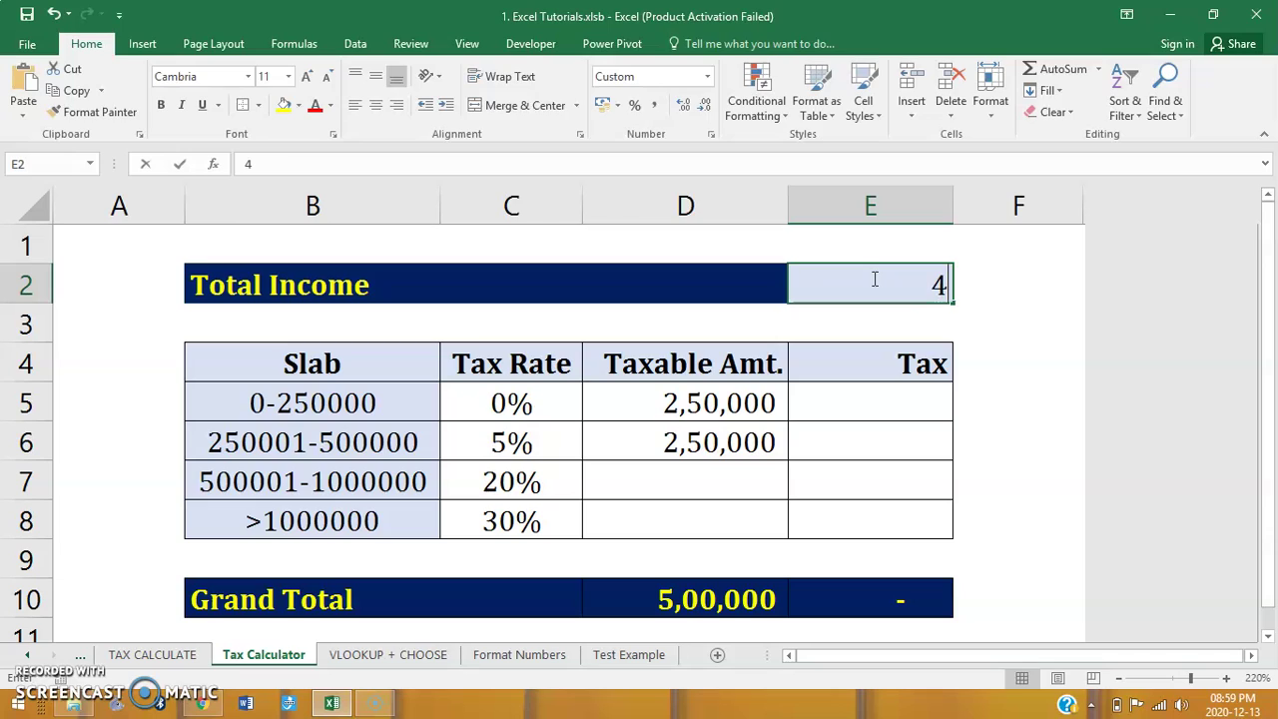
{"action": "type", "text": "40"}
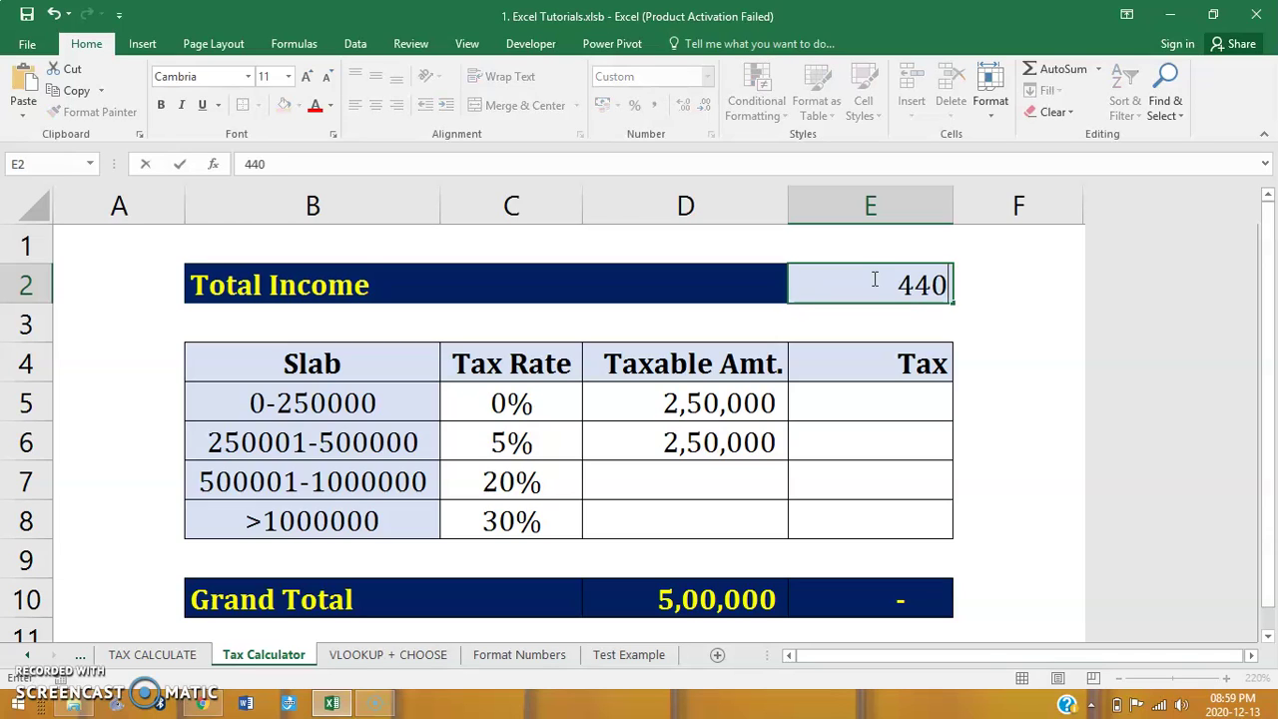
{"action": "type", "text": "000"}
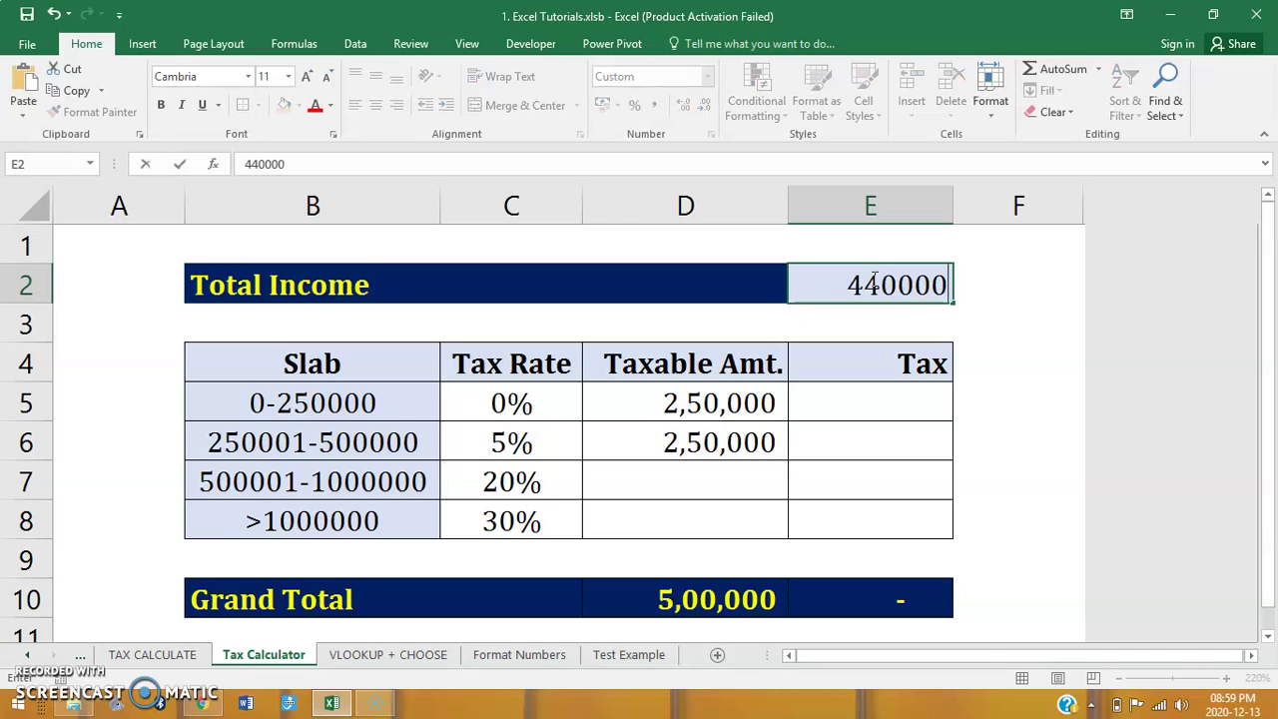
{"action": "key", "text": "Return"}
{"action": "key", "text": "Down"}
{"action": "key", "text": "Down"}
{"action": "key", "text": "Left"}
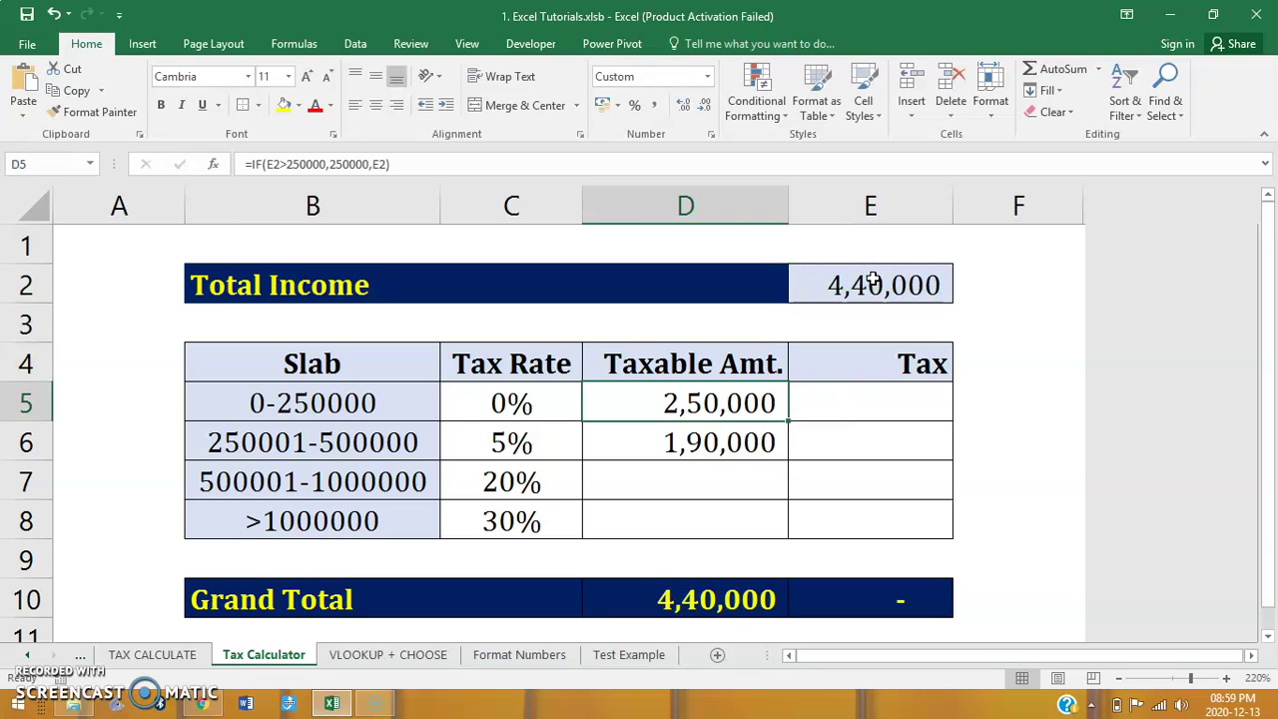
{"action": "key", "text": "Down"}
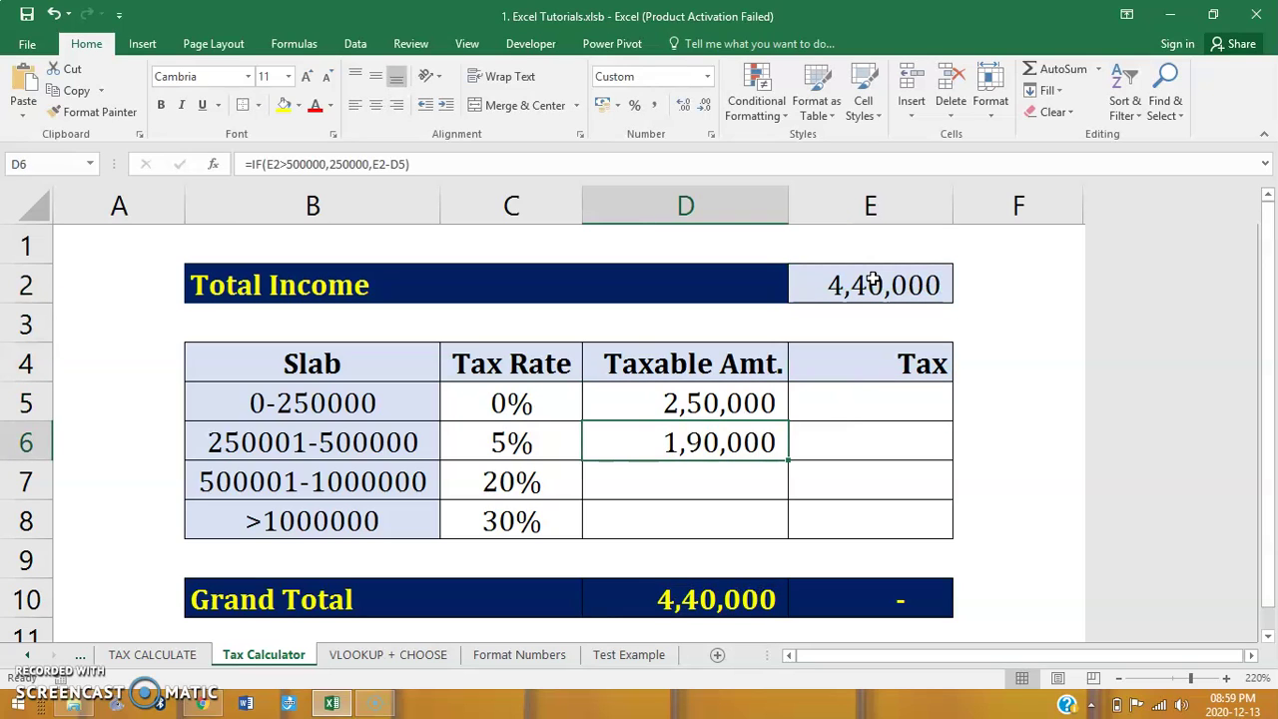
{"action": "key", "text": "Down"}
Step: Set the total income in E2 to 900000 to test the slab formulas with a higher income
{"action": "key", "text": "Up"}
{"action": "key", "text": "Up"}
{"action": "key", "text": "Up"}
{"action": "key", "text": "Up"}
{"action": "key", "text": "Up"}
{"action": "key", "text": "Right"}
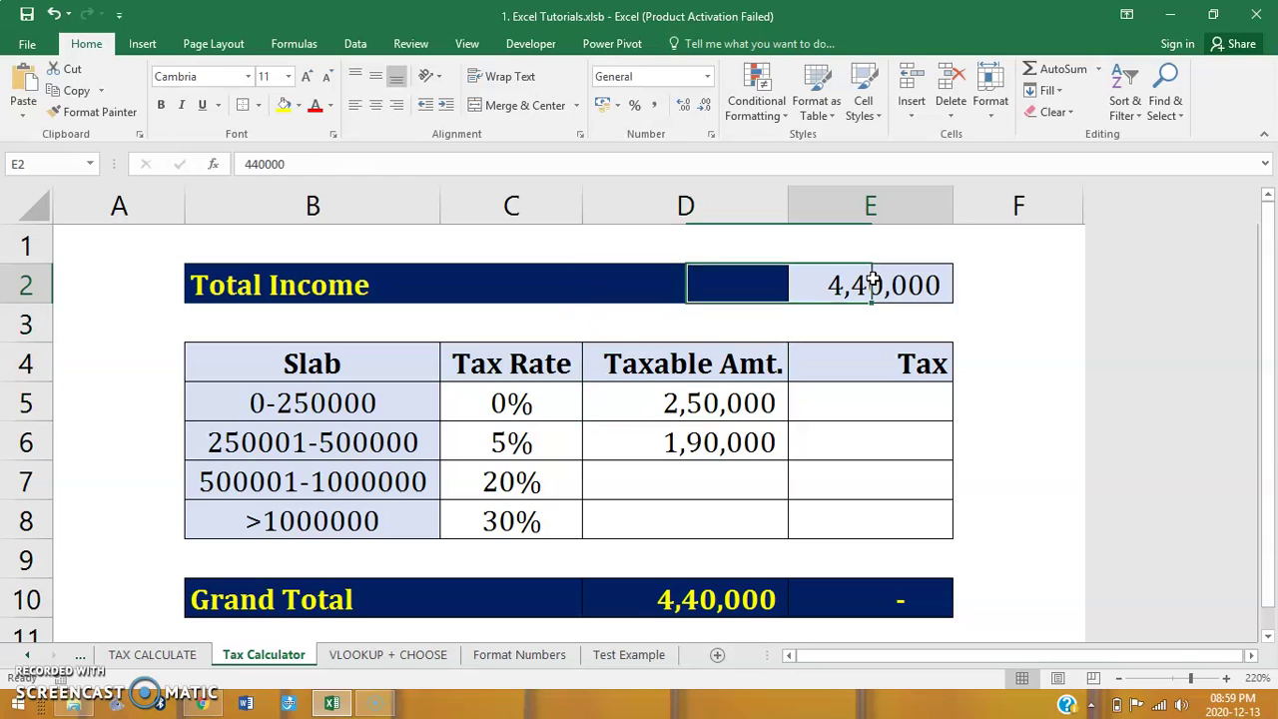
{"action": "type", "text": "900000"}
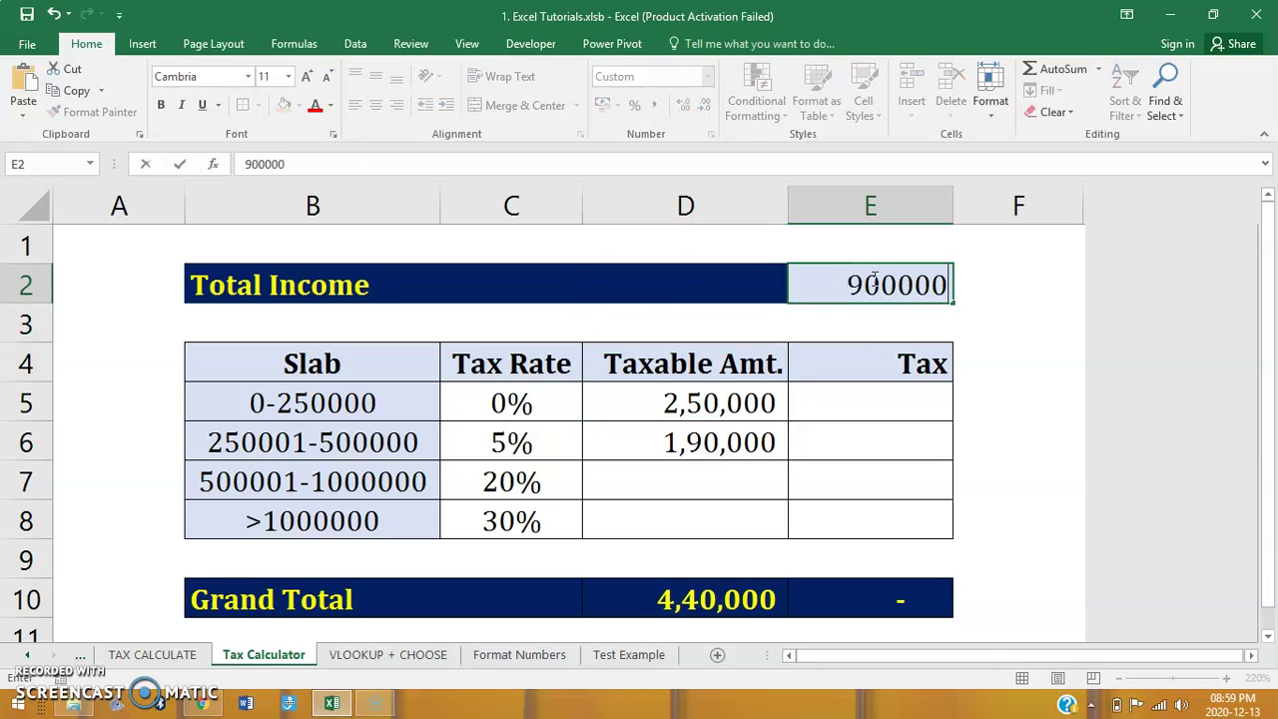
{"action": "key", "text": "Return"}
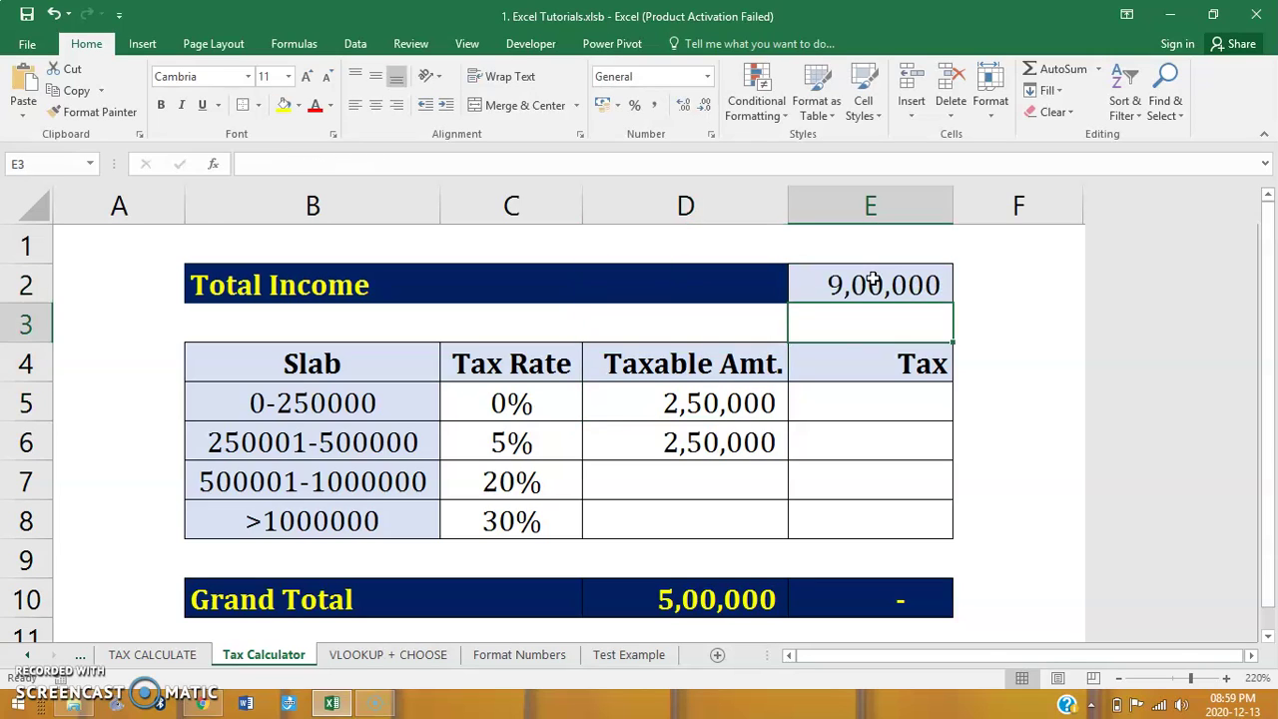
Step: Copy the text of the D6 formula, =IF(E2>500000,250000,E2-D5), into D7 for the third slab
{"action": "key", "text": "Left"}
{"action": "key", "text": "Up"}
{"action": "key", "text": "Down"}
{"action": "key", "text": "Down"}
{"action": "key", "text": "Down"}
{"action": "key", "text": "Up"}
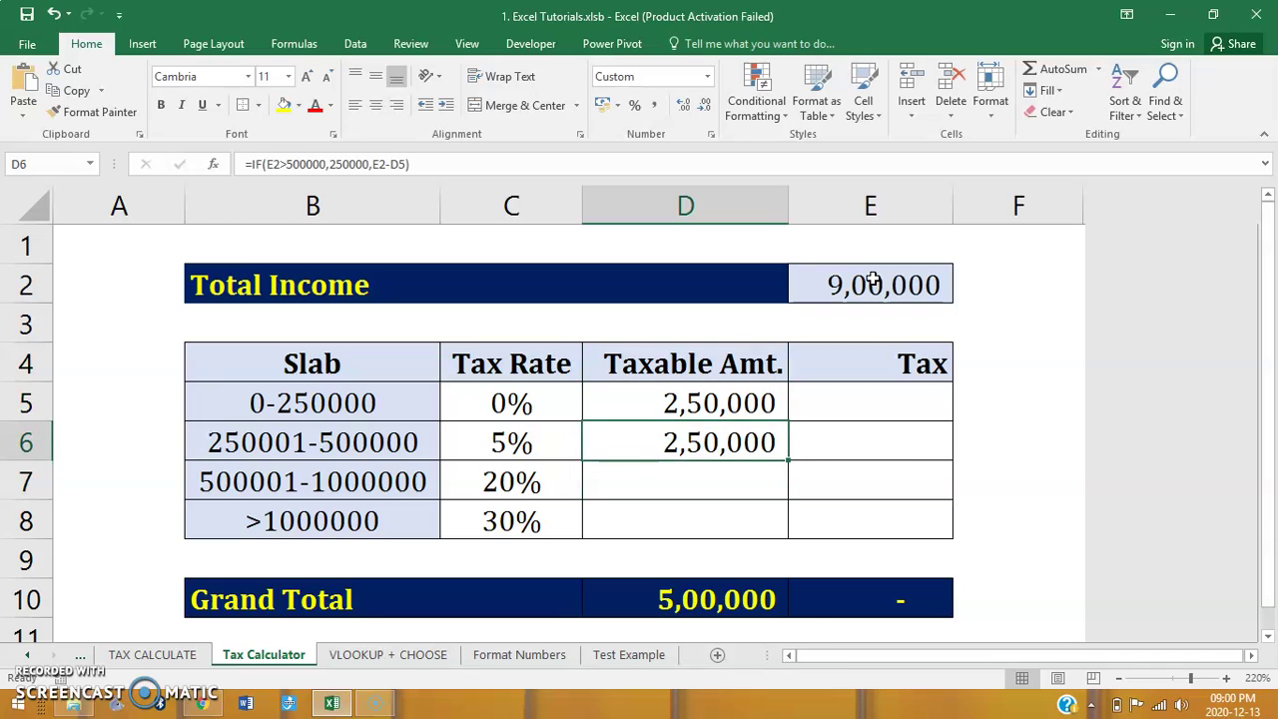
{"action": "key", "text": "F2"}
{"action": "key", "text": "shift+Home"}
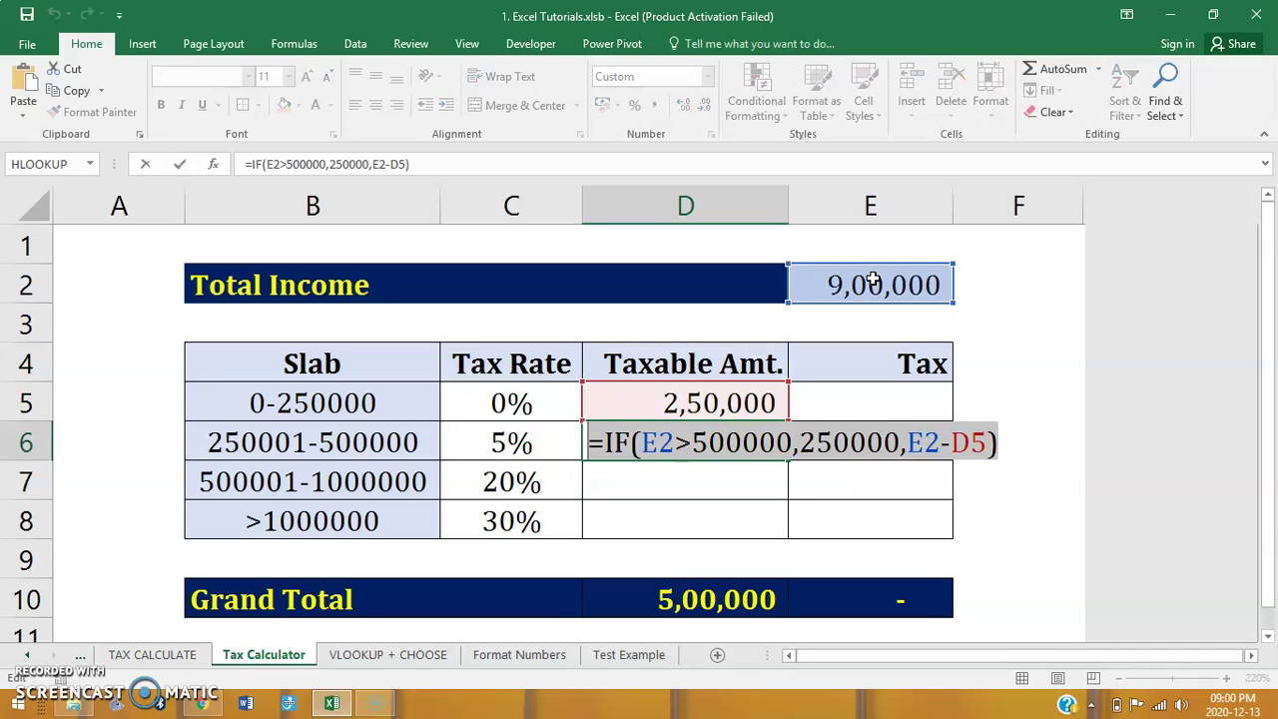
{"action": "key", "text": "ctrl+c"}
{"action": "key", "text": "Return"}
{"action": "key", "text": "ctrl+v"}
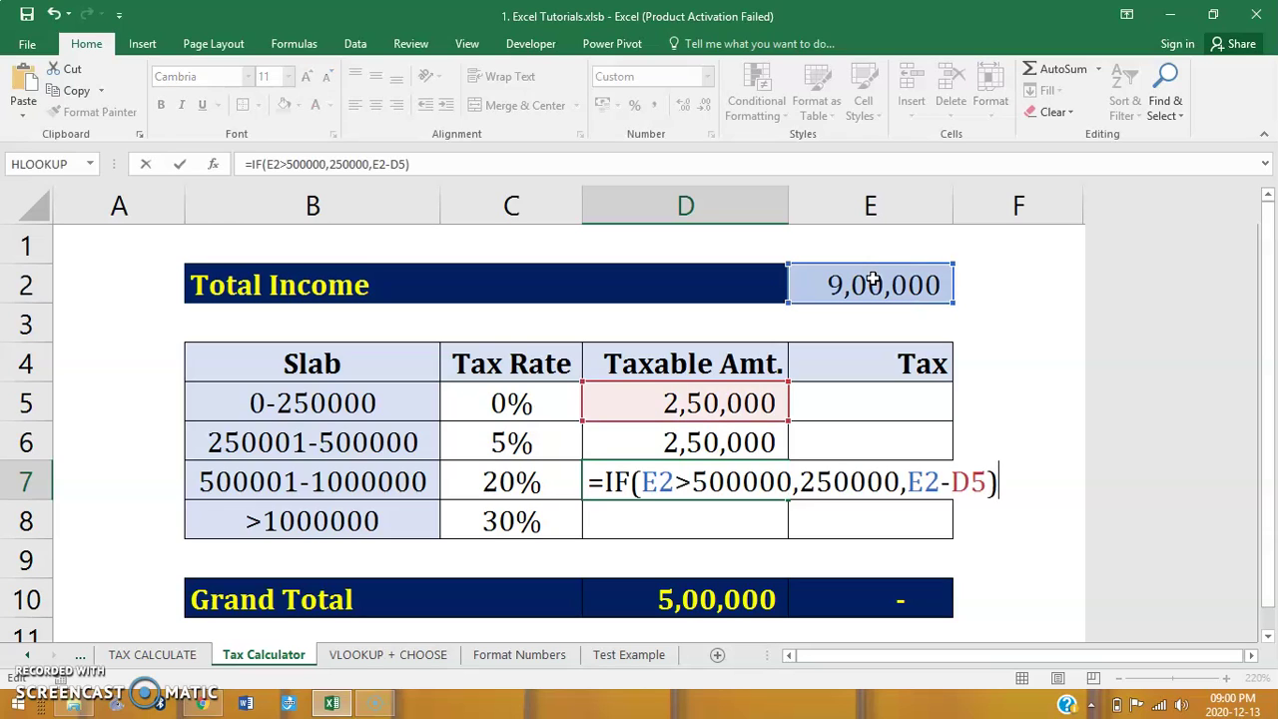
Step: Change the income limit in the logical test of the D7 formula to 1000000
{"action": "key", "text": "Left"}
{"action": "key", "text": "Left"}
{"action": "key", "text": "Left"}
{"action": "key", "text": "Left"}
{"action": "key", "text": "Left"}
{"action": "key", "text": "Left"}
{"action": "key", "text": "Left"}
{"action": "key", "text": "Left"}
{"action": "key", "text": "Left"}
{"action": "key", "text": "Left"}
{"action": "key", "text": "Left"}
{"action": "key", "text": "Left"}
{"action": "key", "text": "Left"}
{"action": "key", "text": "Left"}
{"action": "key", "text": "Left"}
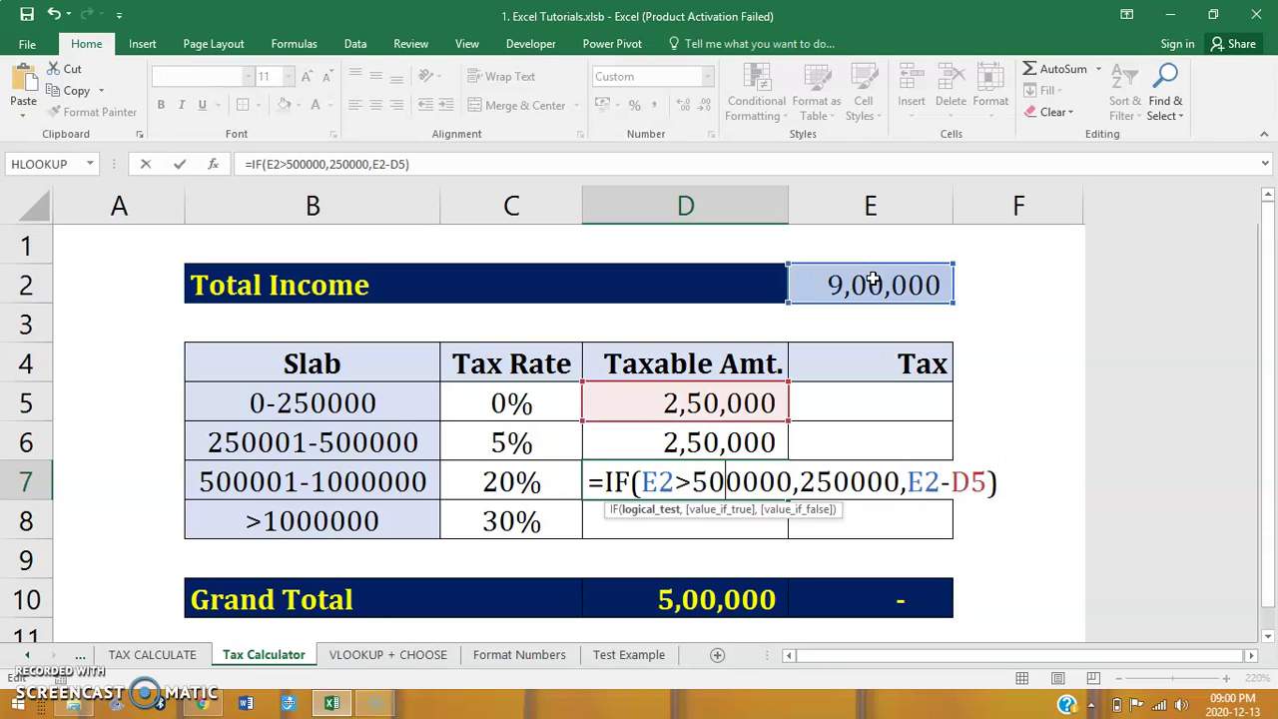
{"action": "key", "text": "BackSpace"}
{"action": "type", "text": "10"}
Step: Replace the value-if-true argument of the D7 formula with 500000
{"action": "key", "text": "Right"}
{"action": "key", "text": "Right"}
{"action": "key", "text": "Right"}
{"action": "key", "text": "Right"}
{"action": "key", "text": "Right"}
{"action": "key", "text": "Right"}
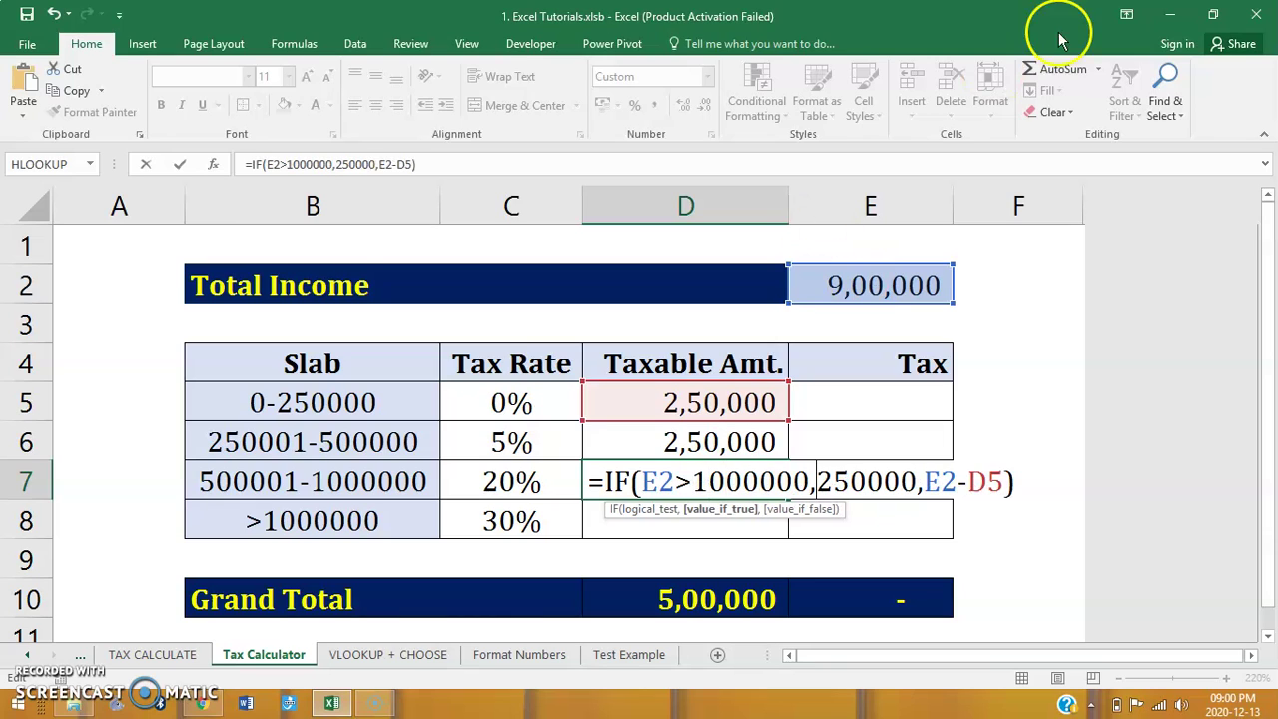
{"action": "key", "text": "Right"}
{"action": "key", "text": "Right"}
{"action": "key", "text": "Right"}
{"action": "key", "text": "Right"}
{"action": "key", "text": "Right"}
{"action": "key", "text": "Right"}
{"action": "key", "text": "Right"}
{"action": "key", "text": "Left"}
{"action": "key", "text": "ctrl+shift+Left"}
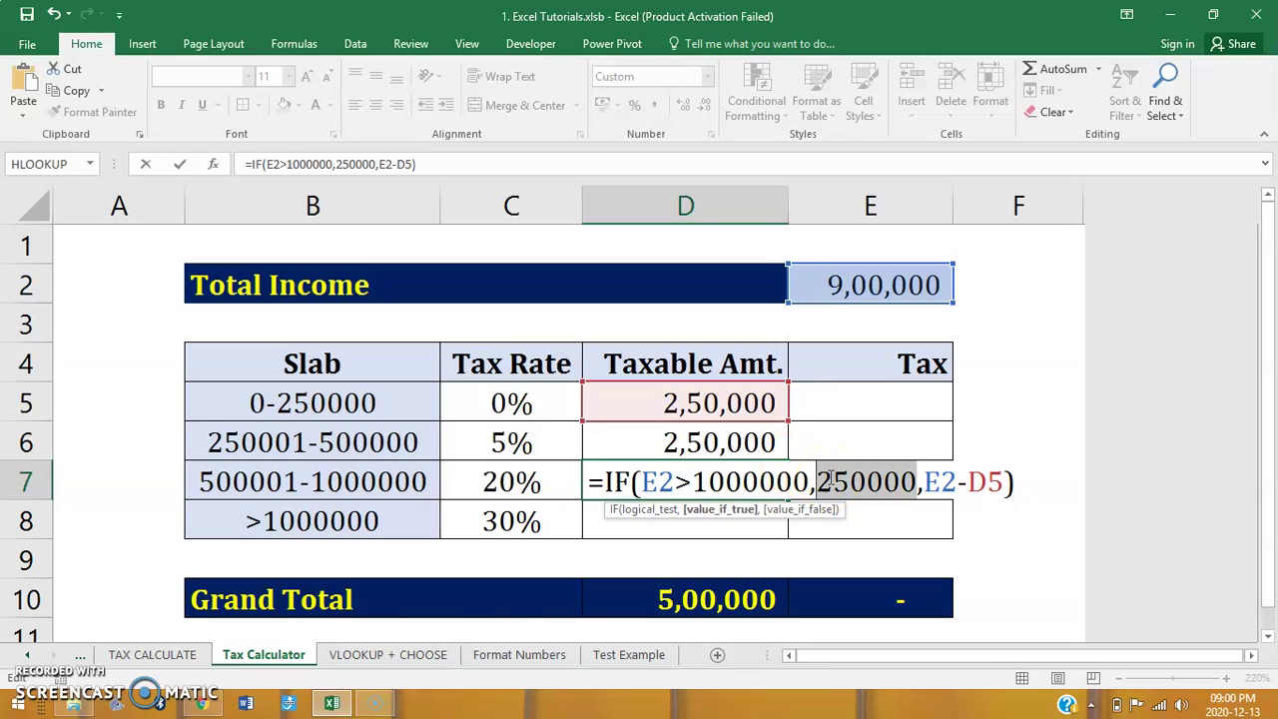
{"action": "type", "text": "50000"}
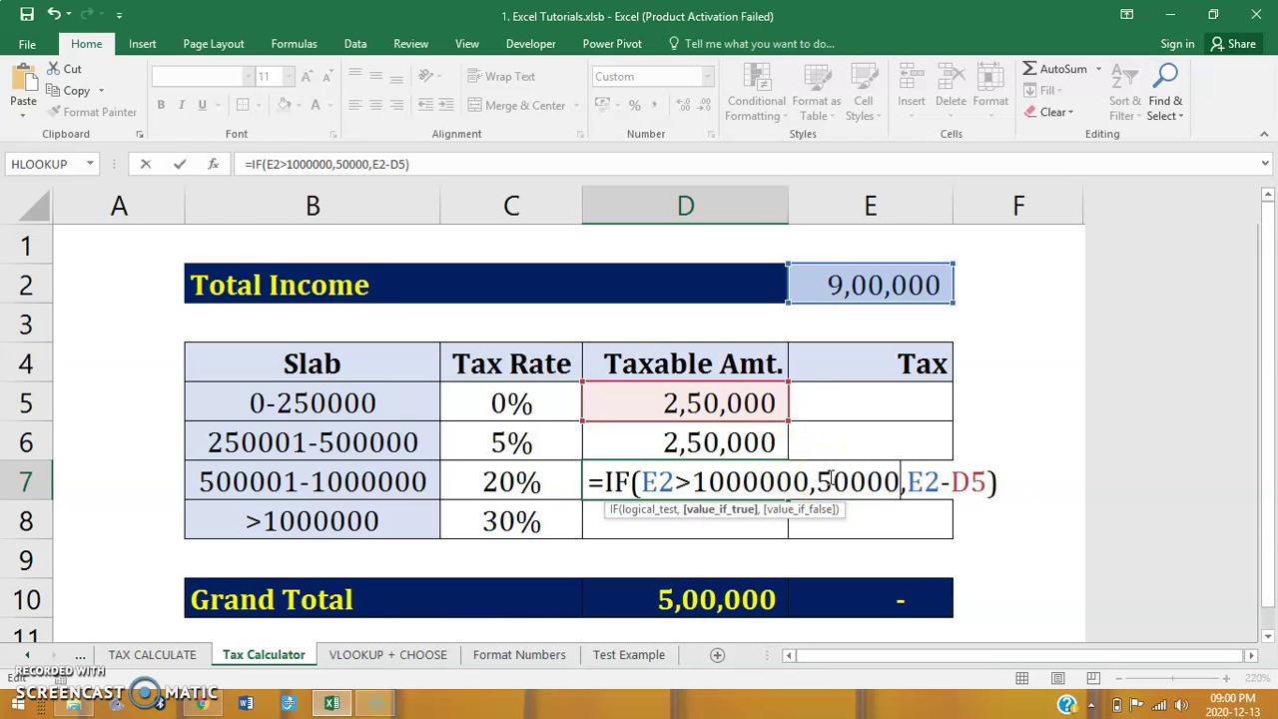
{"action": "type", "text": "0"}
{"action": "key", "text": "Right"}
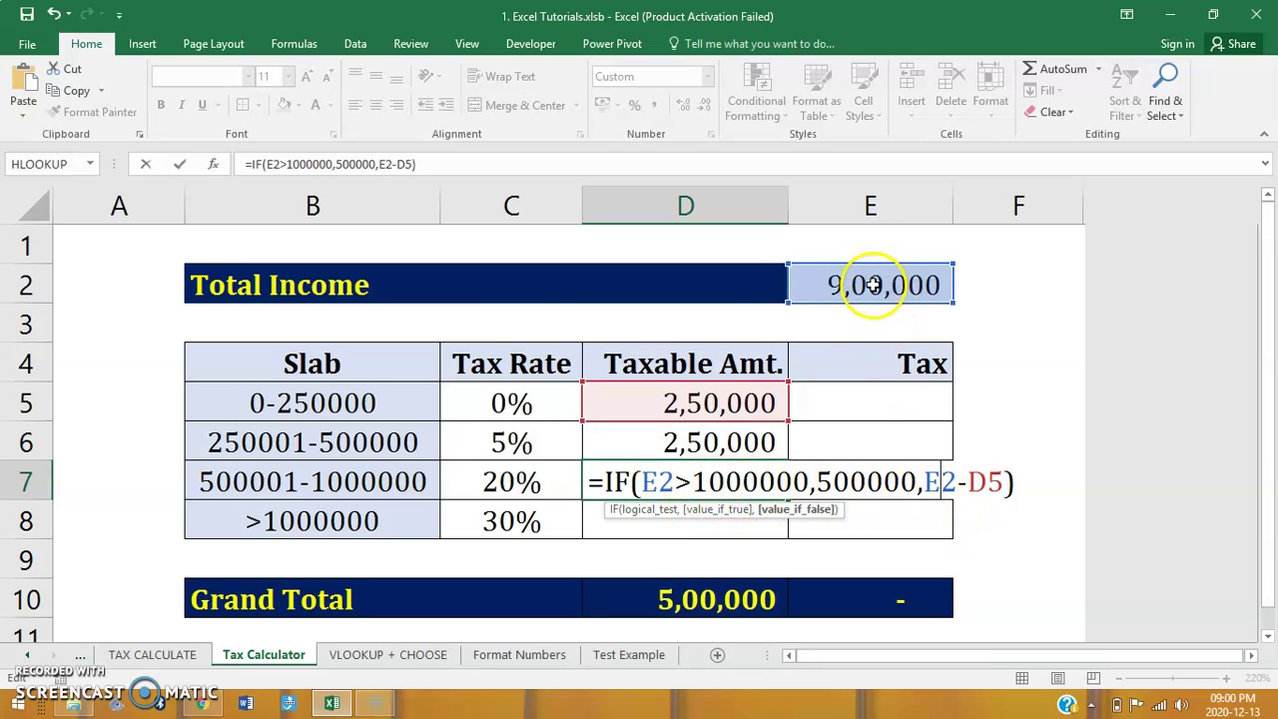
Step: Extend the value-if-false argument of the D7 formula to E2-D5-D6 and commit the formula
{"action": "left_click", "coordinate": [985, 483]}
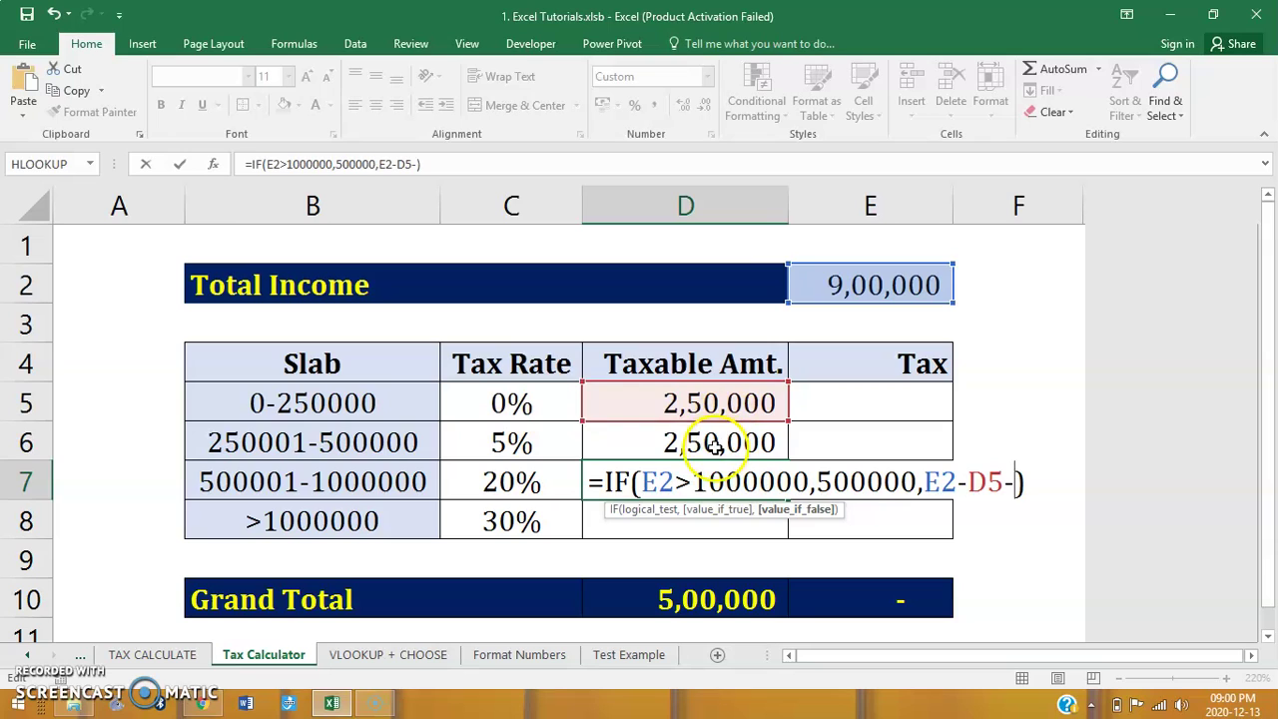
{"action": "left_click", "coordinate": [726, 442]}
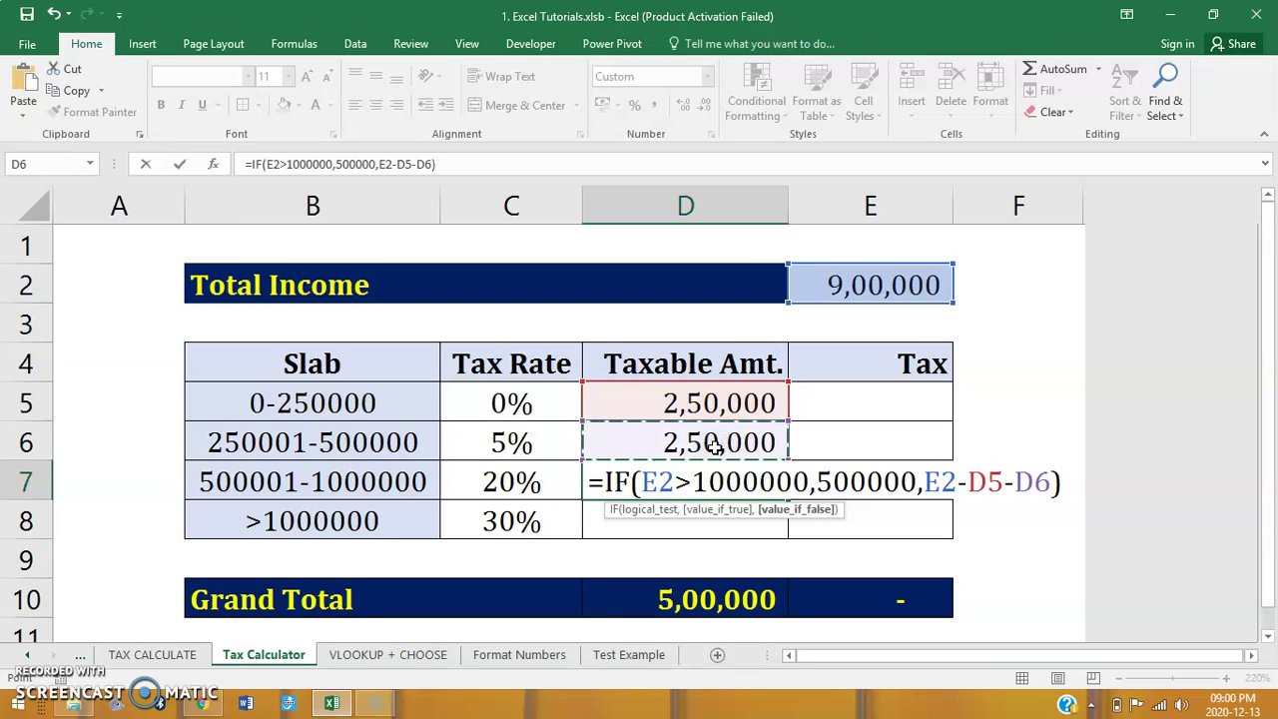
{"action": "key", "text": "Return"}
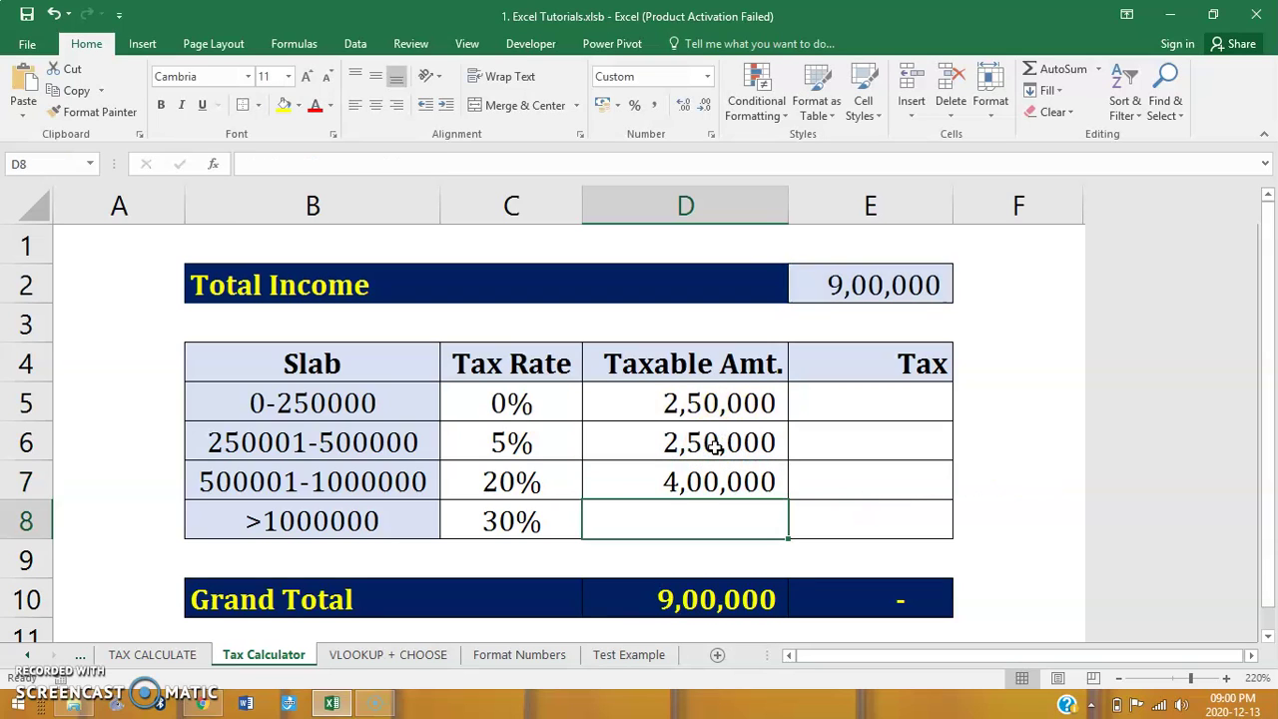
Step: Select the taxable amounts in D5:D7 to check their sum against the total income
{"action": "key", "text": "Up"}
{"action": "key", "text": "shift+Up"}
{"action": "key", "text": "shift+Up"}
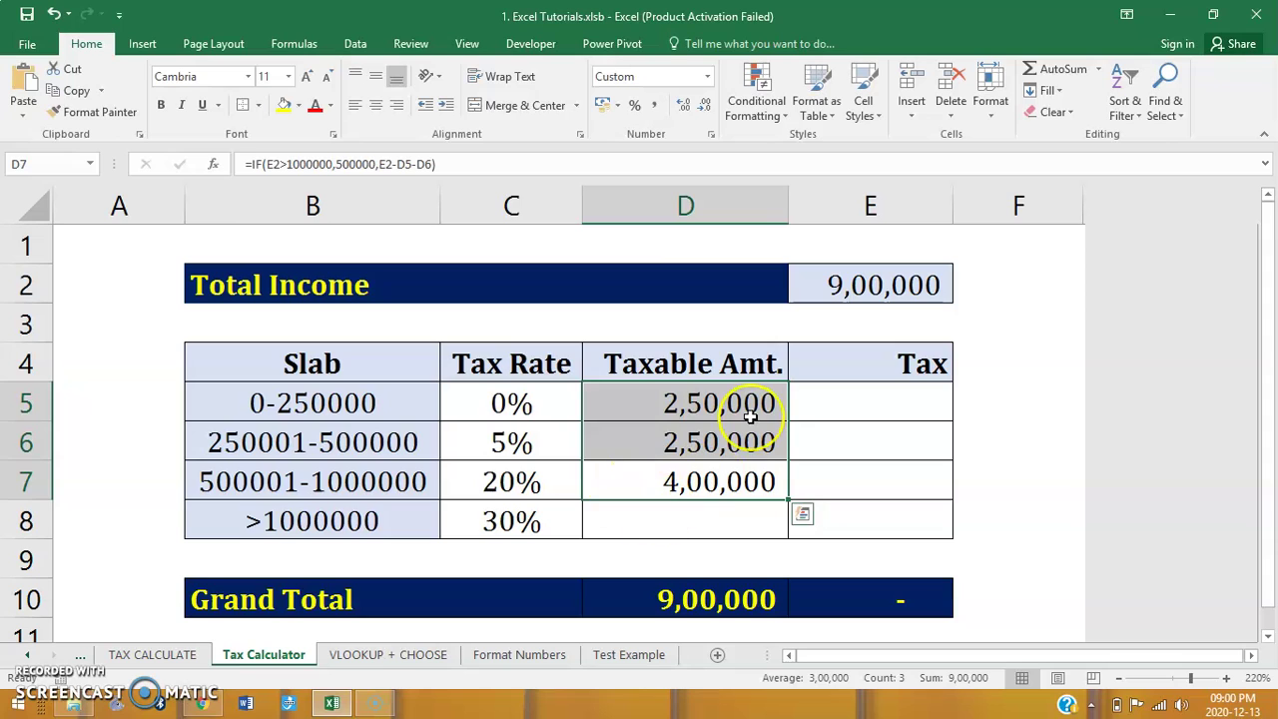
Step: Copy the text of the D7 formula, =IF(E2>1000000,500000,E2-D5-D6), into D8 for the highest slab
{"action": "key", "text": "Down"}
{"action": "key", "text": "Up"}
{"action": "key", "text": "F2"}
{"action": "key", "text": "shift+Left"}
{"action": "key", "text": "shift+Left"}
{"action": "key", "text": "shift+Left"}
{"action": "key", "text": "shift+Left"}
{"action": "key", "text": "shift+Left"}
{"action": "key", "text": "shift+Left"}
{"action": "key", "text": "shift+Left"}
{"action": "key", "text": "shift+Left"}
{"action": "key", "text": "shift+Left"}
{"action": "key", "text": "shift+Left"}
{"action": "key", "text": "shift+Left"}
{"action": "key", "text": "shift+Left"}
{"action": "key", "text": "shift+Left"}
{"action": "key", "text": "shift+Left"}
{"action": "key", "text": "shift+Left"}
{"action": "key", "text": "shift+Left"}
{"action": "key", "text": "shift+Left"}
{"action": "key", "text": "shift+Left"}
{"action": "key", "text": "shift+Left"}
{"action": "key", "text": "shift+Left"}
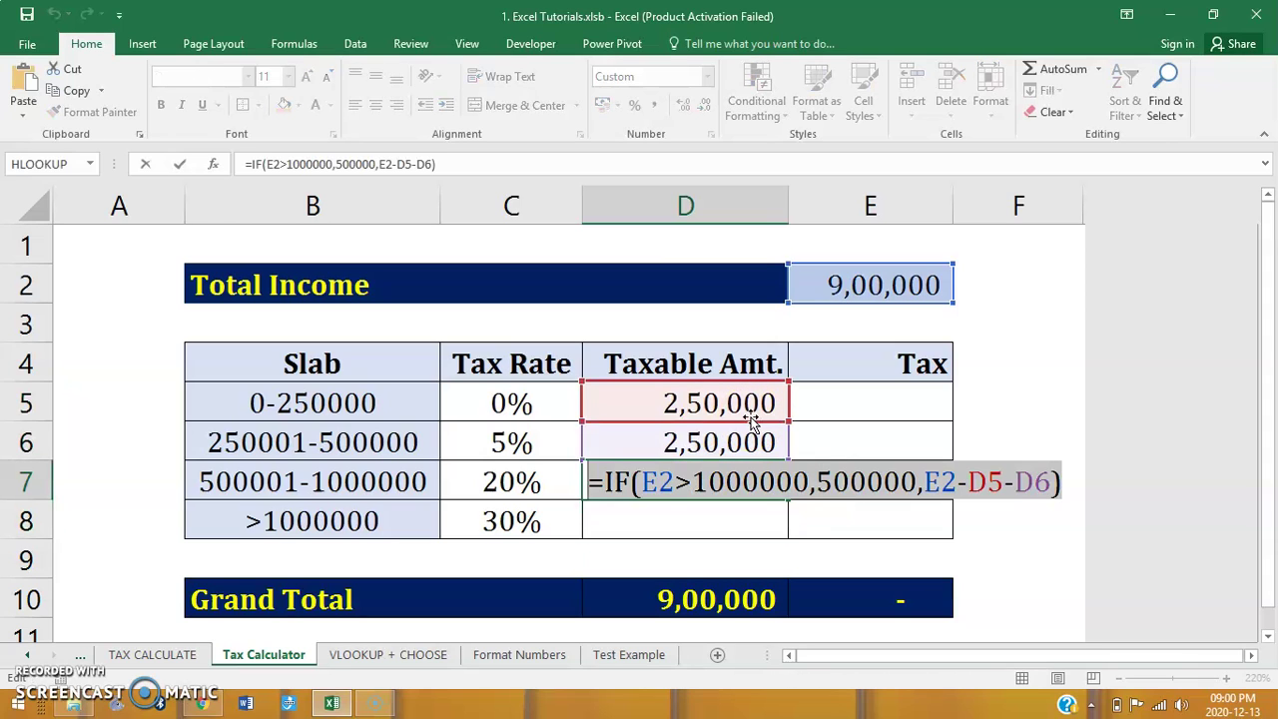
{"action": "key", "text": "ctrl+c"}
{"action": "key", "text": "Return"}
{"action": "key", "text": "F2"}
{"action": "key", "text": "ctrl+v"}
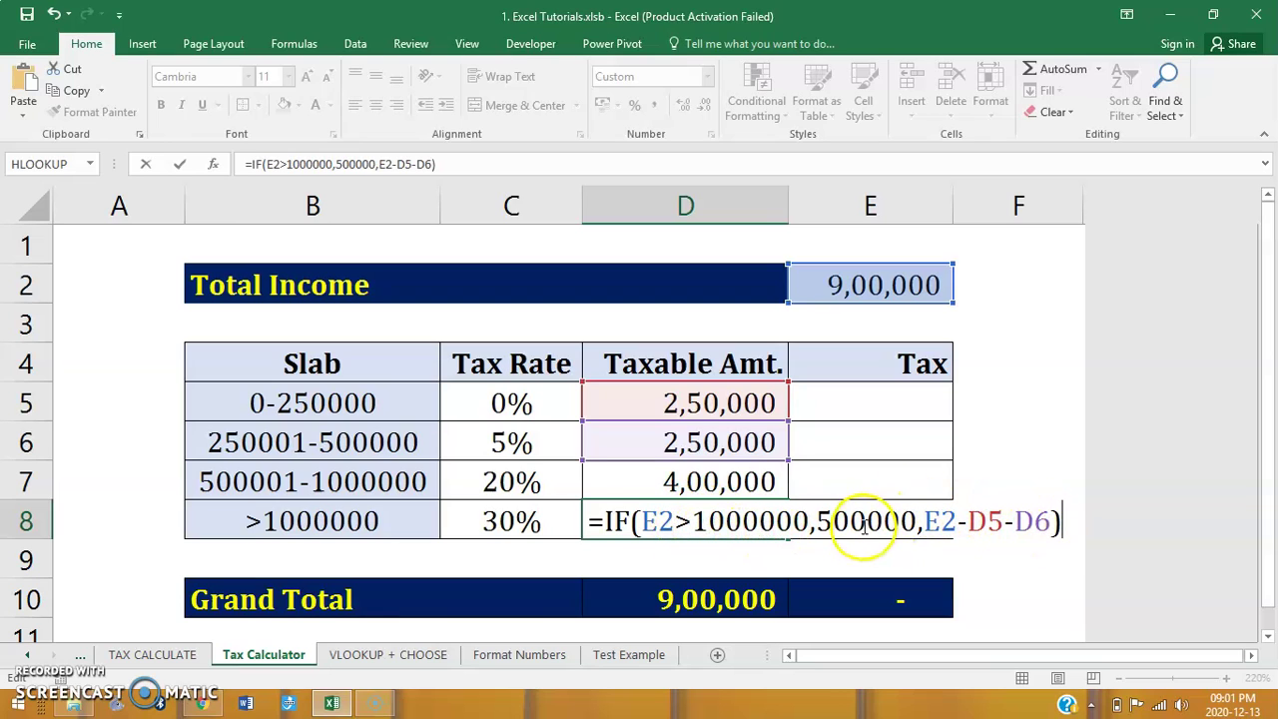
Step: Replace the value-if-true argument 500000 in the D8 formula with a reference to E2 followed by a minus sign
{"action": "left_click_drag", "start_coordinate": [818, 520], "coordinate": [915, 520]}
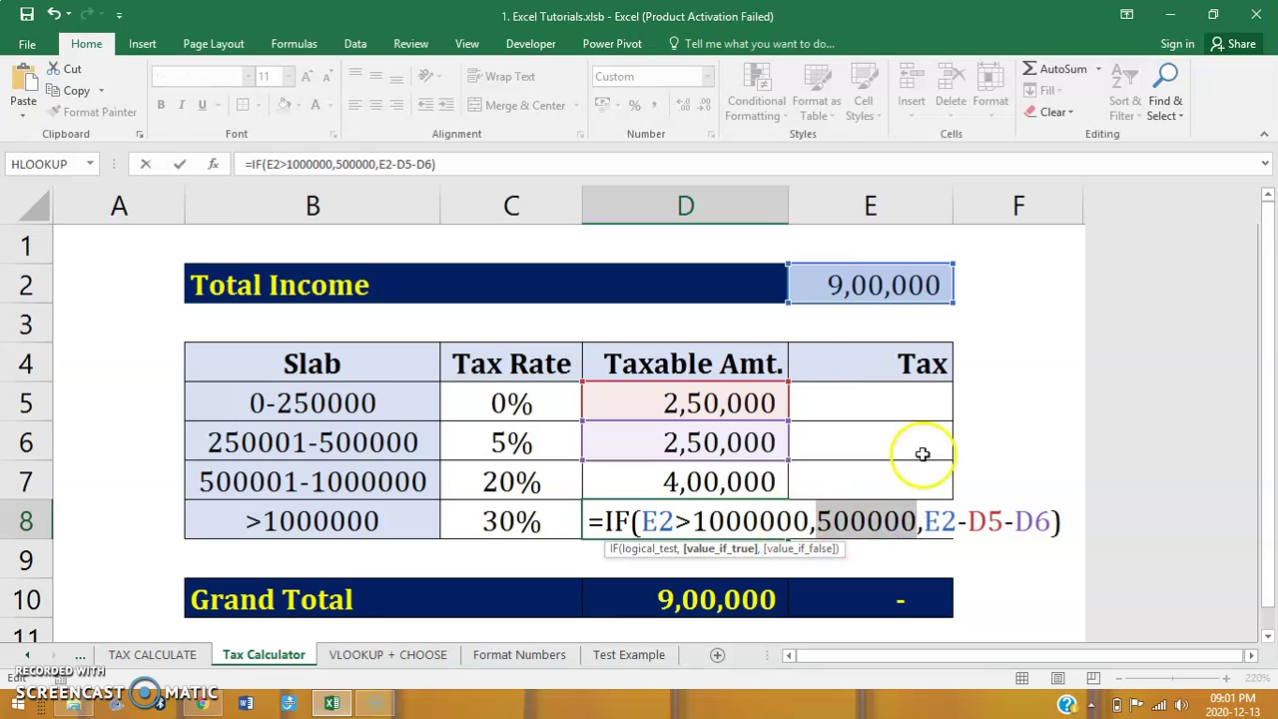
{"action": "left_click", "coordinate": [891, 289]}
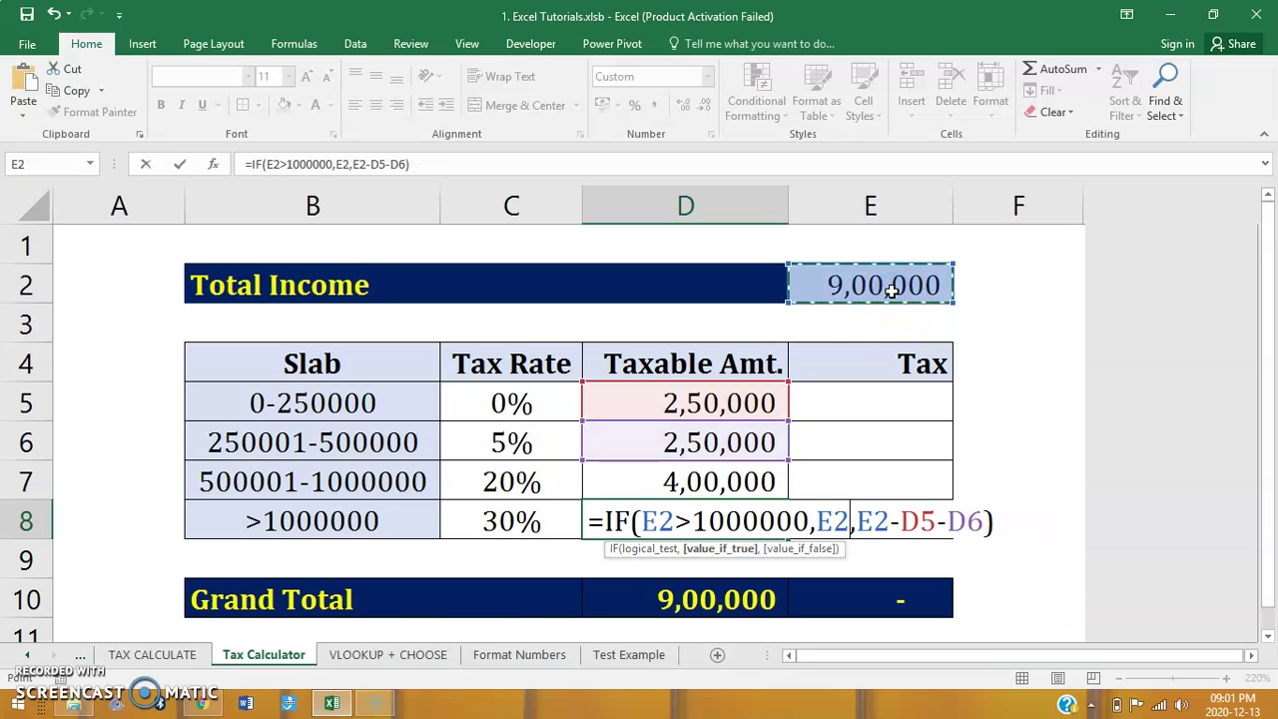
{"action": "type", "text": "-"}
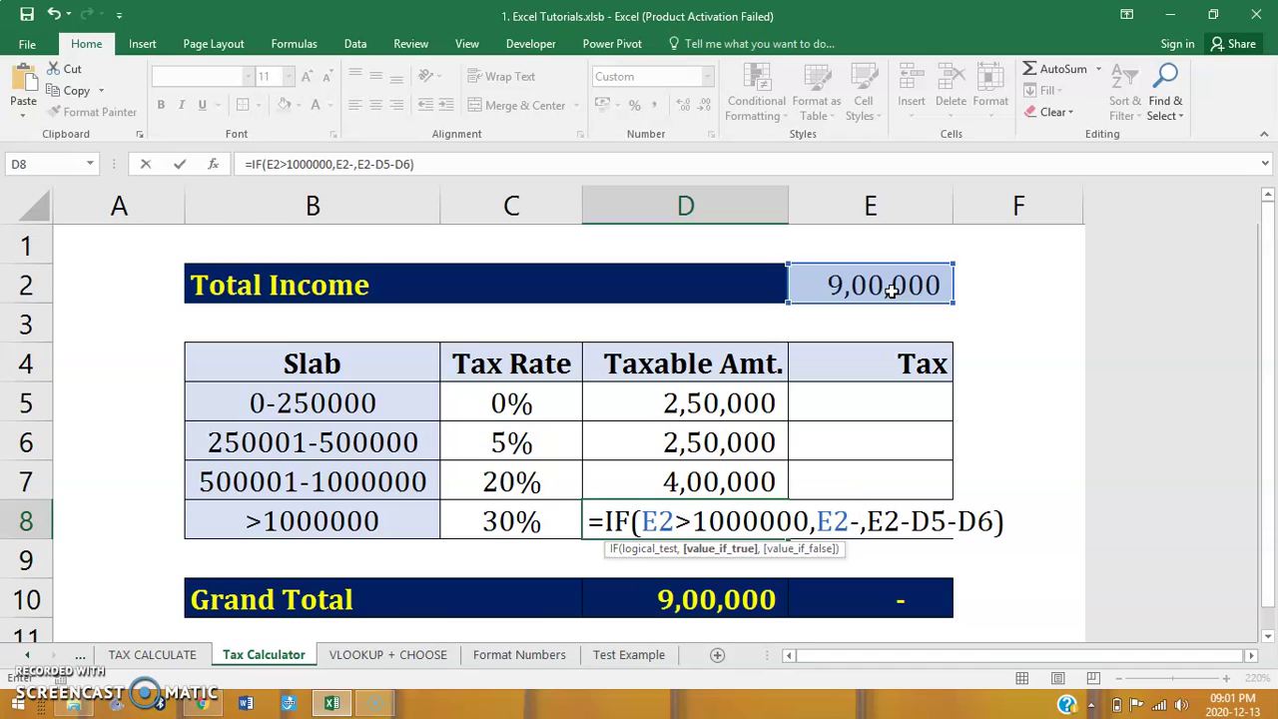
{"action": "type", "text": "1000"}
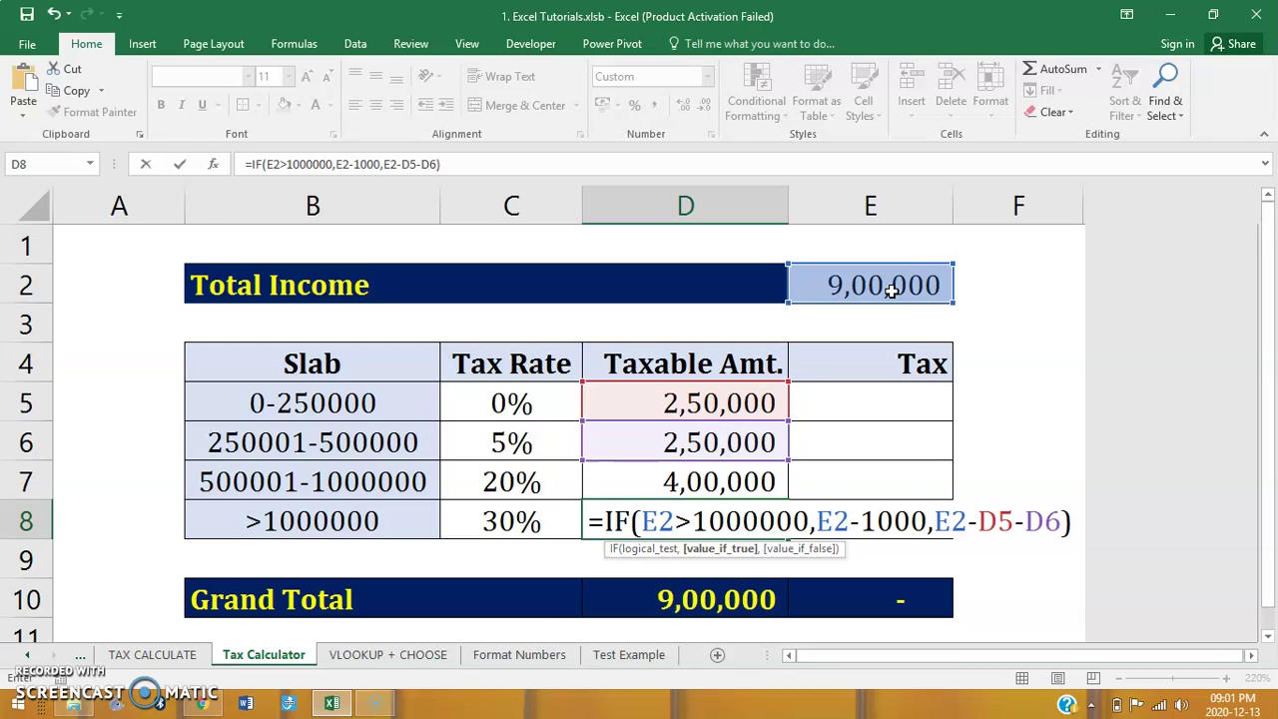
{"action": "key", "text": "BackSpace"}
{"action": "key", "text": "BackSpace"}
{"action": "key", "text": "BackSpace"}
{"action": "key", "text": "BackSpace"}
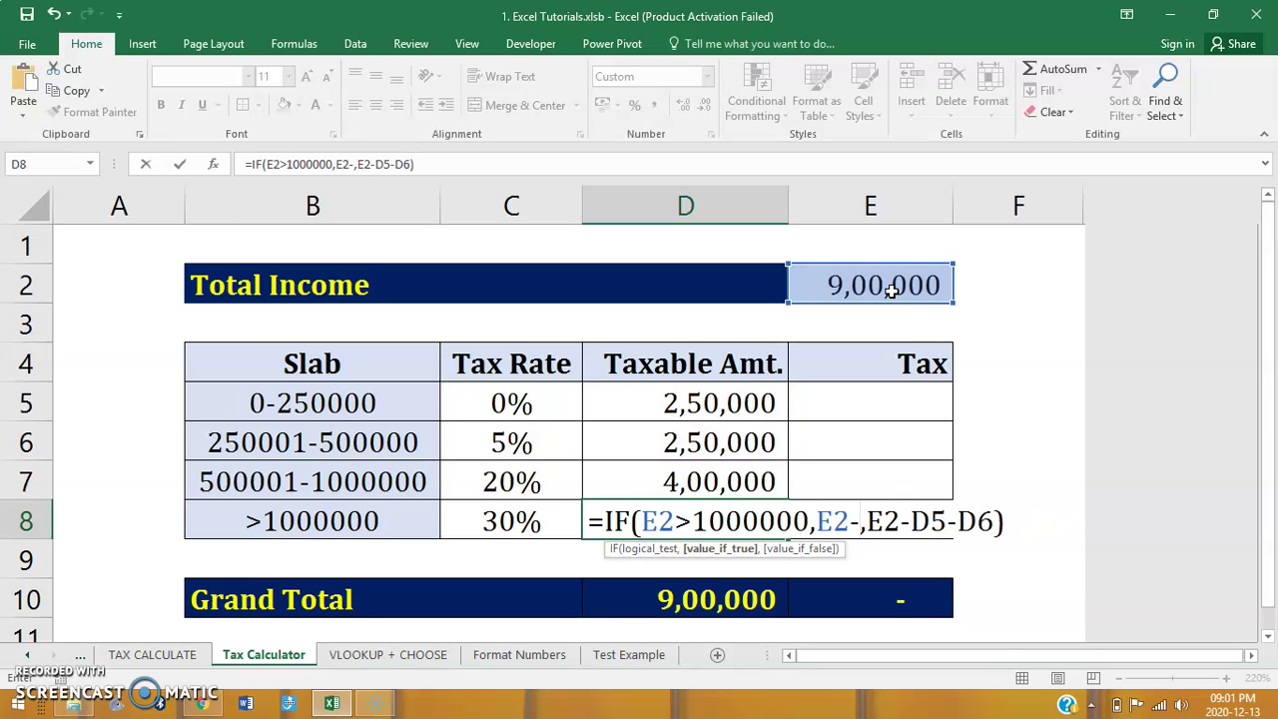
Step: Complete the subtraction in the value-if-true argument of the D8 formula as E2-D5-D6
{"action": "left_click", "coordinate": [720, 403]}
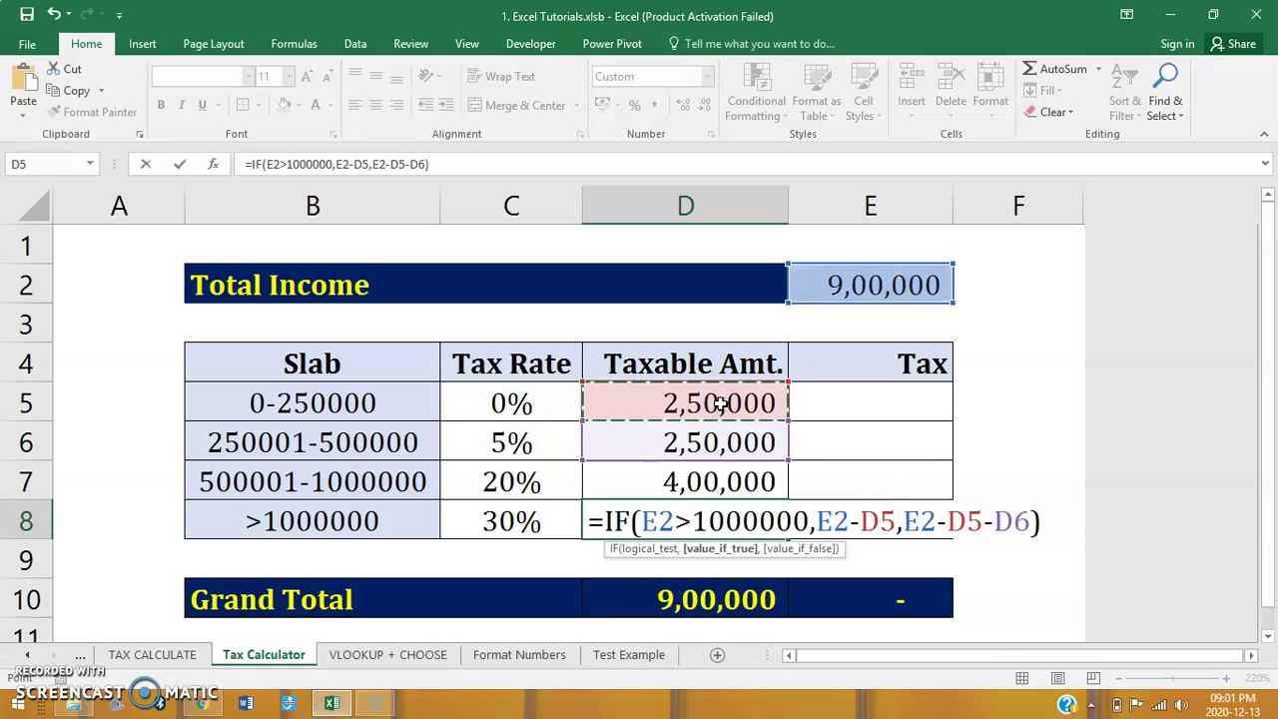
{"action": "type", "text": "-"}
{"action": "left_click", "coordinate": [717, 447]}
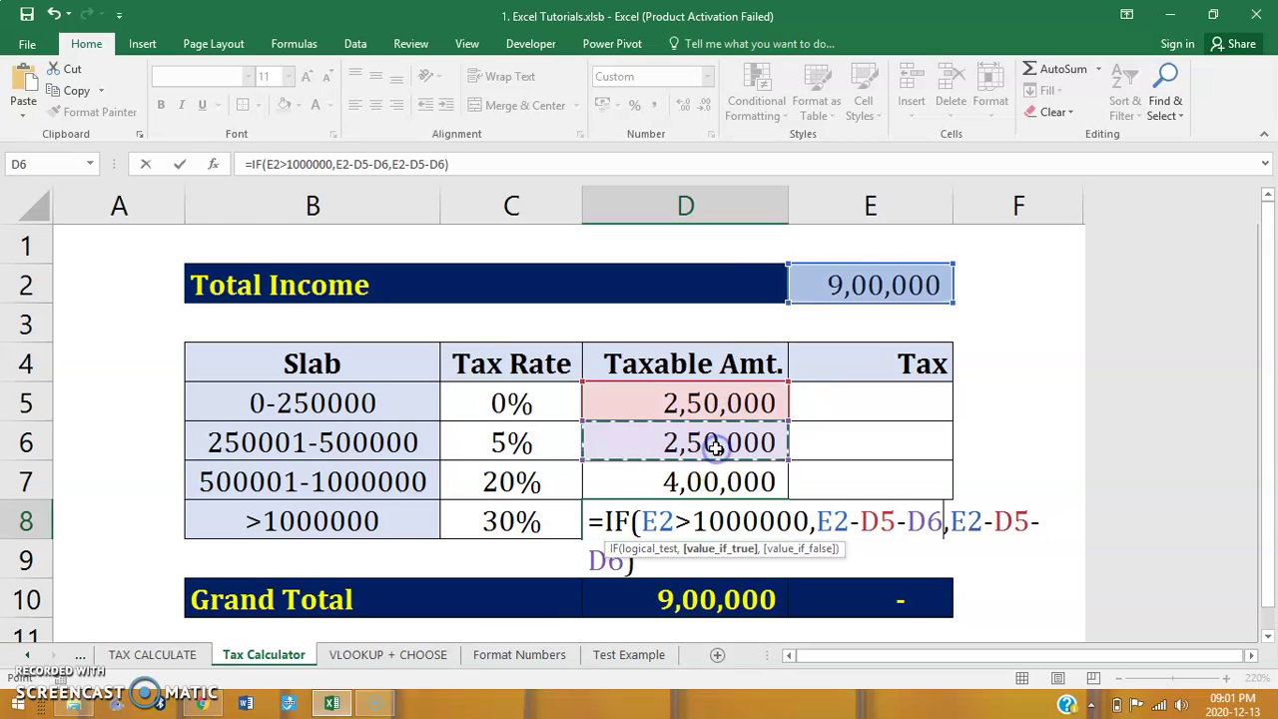
{"action": "type", "text": "="}
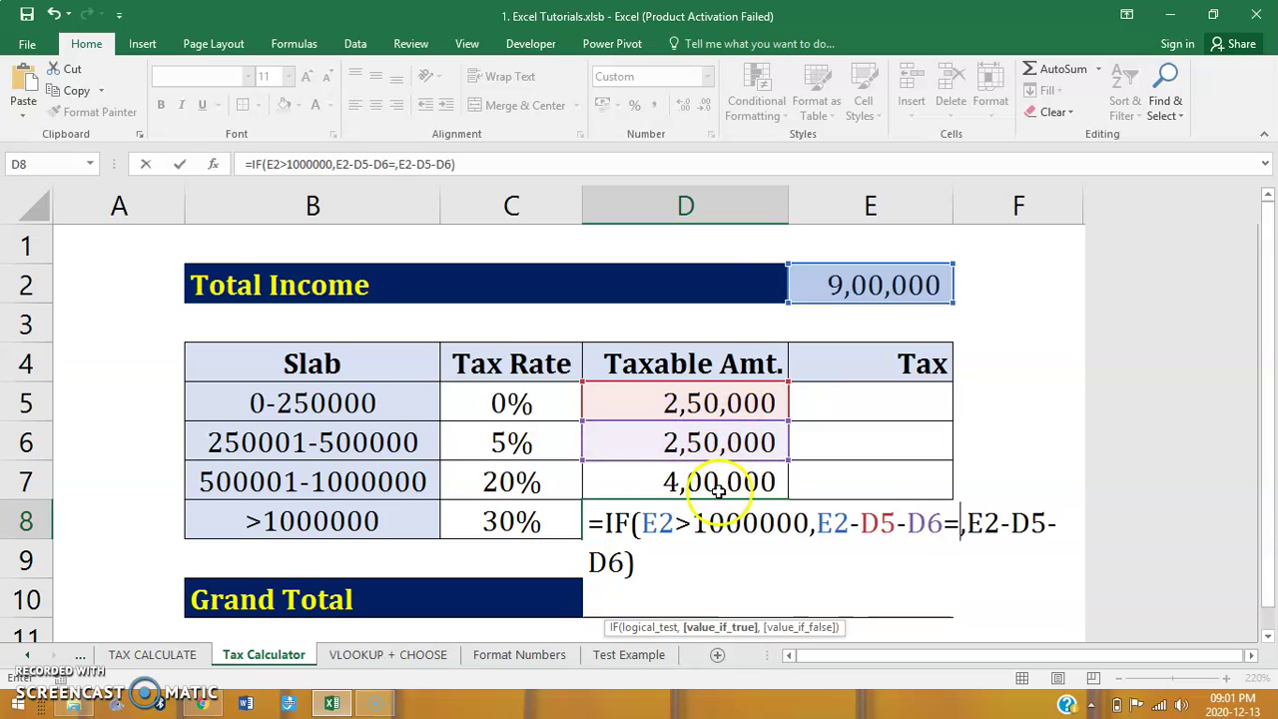
{"action": "left_click", "coordinate": [716, 486]}
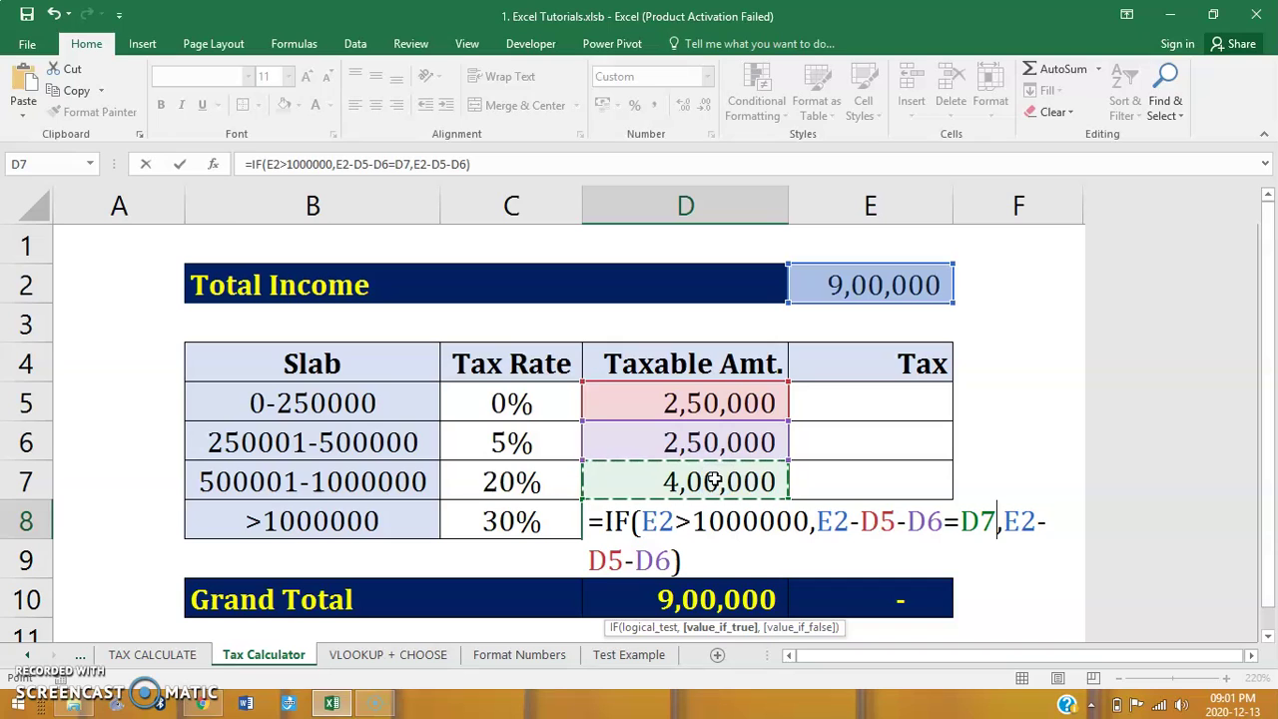
{"action": "key", "text": "BackSpace"}
{"action": "key", "text": "BackSpace"}
{"action": "key", "text": "BackSpace"}
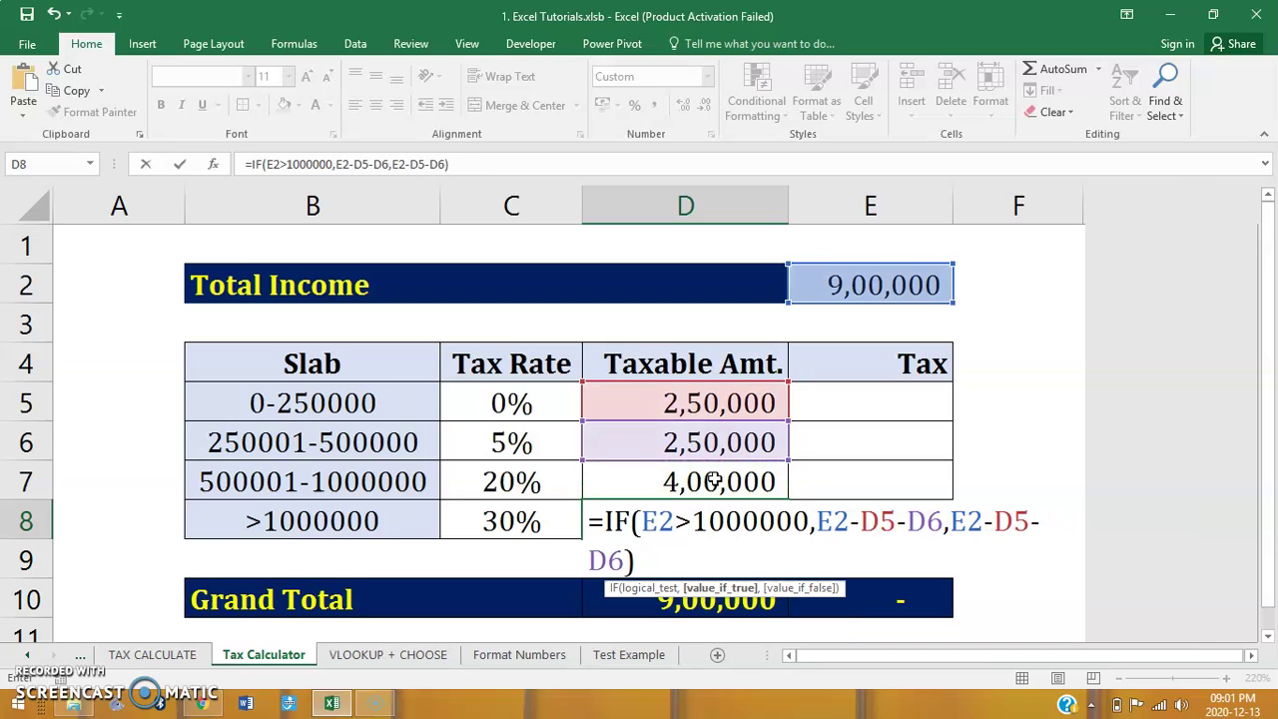
Step: Subtract D7 as well in the value-if-true argument of D8, replace the value-if-false argument with 0, and commit the formula
{"action": "type", "text": "-"}
{"action": "left_click", "coordinate": [713, 481]}
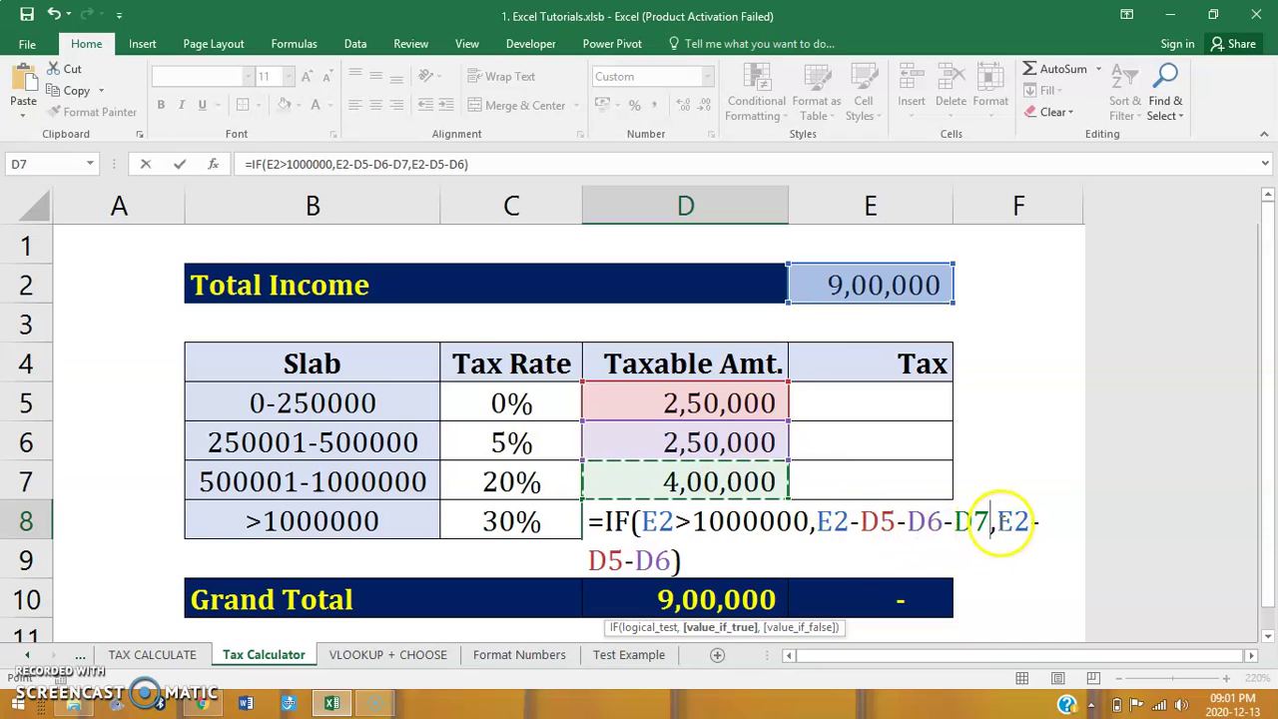
{"action": "left_click", "coordinate": [994, 521]}
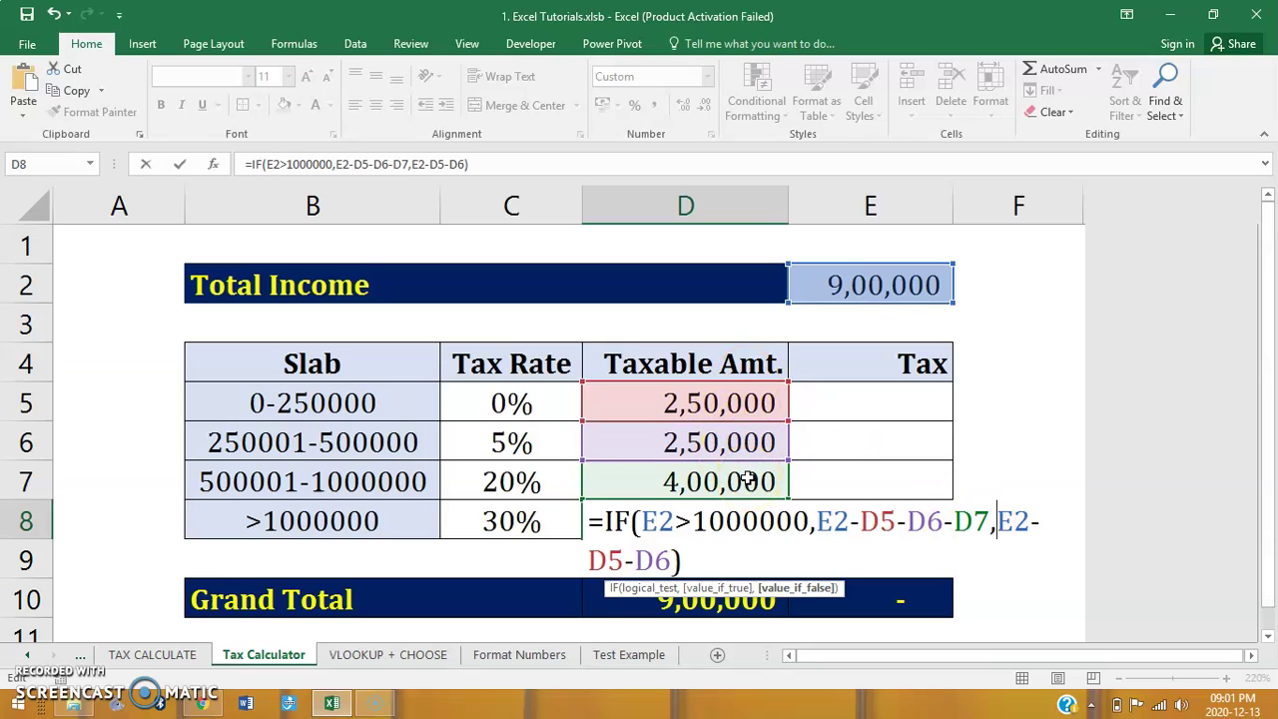
{"action": "key", "text": "Delete"}
{"action": "key", "text": "Delete"}
{"action": "key", "text": "Delete"}
{"action": "key", "text": "Delete"}
{"action": "key", "text": "Delete"}
{"action": "key", "text": "Delete"}
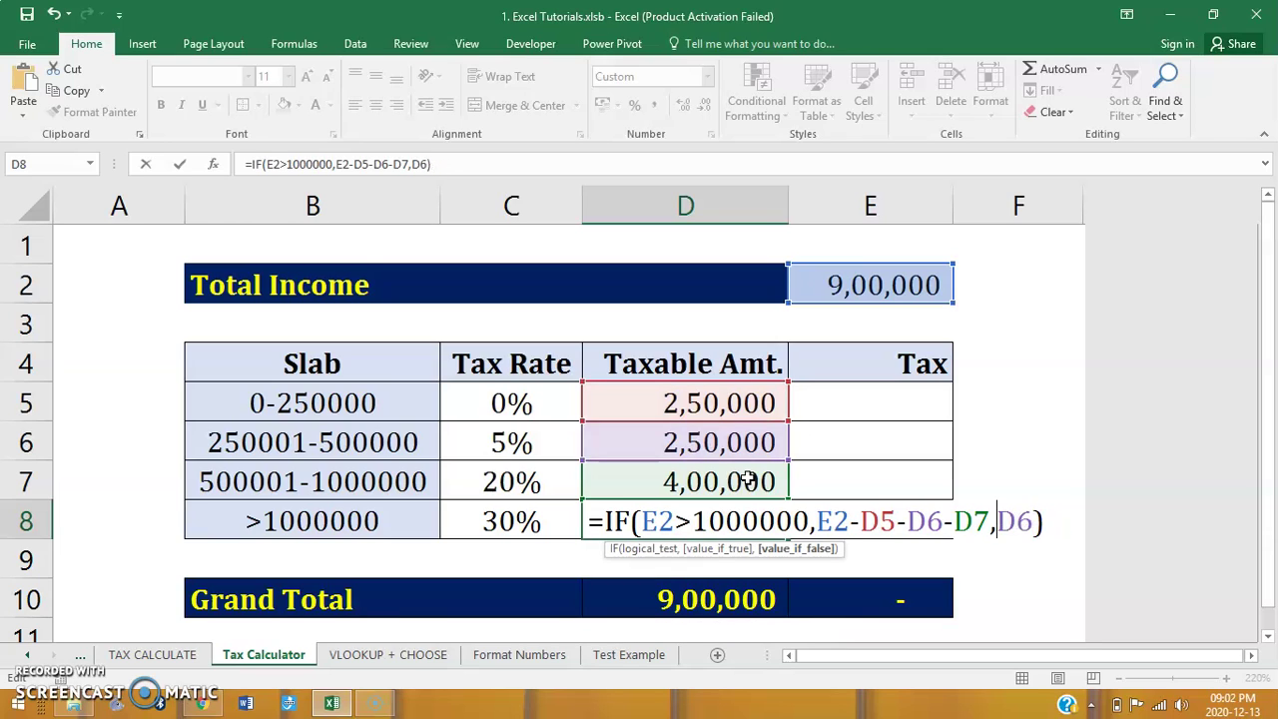
{"action": "key", "text": "Delete"}
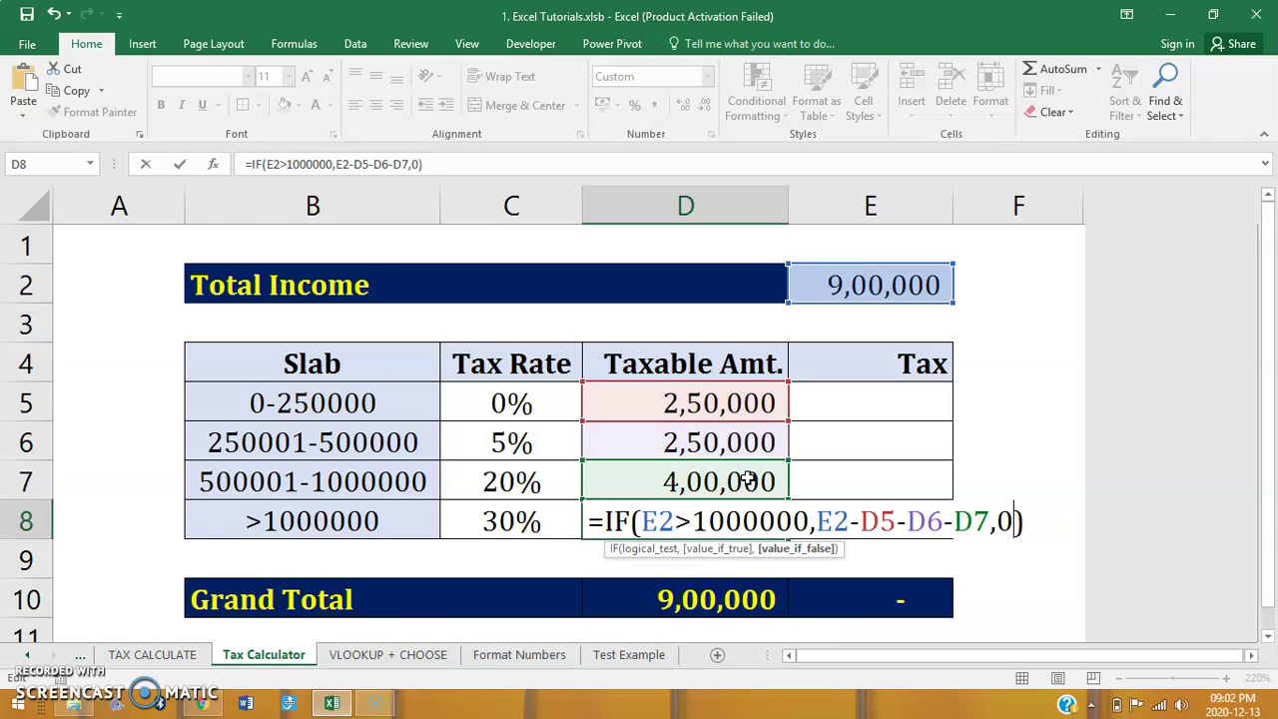
{"action": "key", "text": "Return"}
Step: Set the total income in E2 to 1150000 to test all four slab formulas
{"action": "key", "text": "Up"}
{"action": "key", "text": "Up"}
{"action": "key", "text": "Up"}
{"action": "key", "text": "Up"}
{"action": "key", "text": "Up"}
{"action": "key", "text": "Right"}
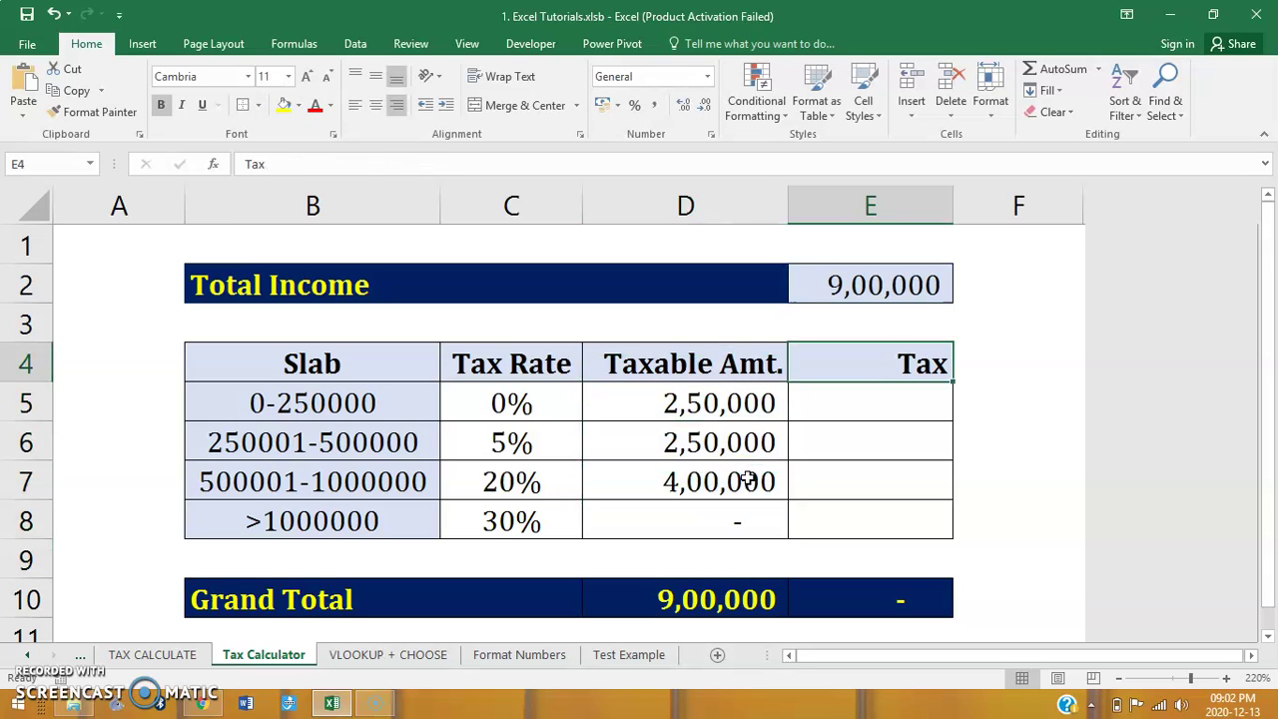
{"action": "key", "text": "Up"}
{"action": "key", "text": "Up"}
{"action": "type", "text": "11"}
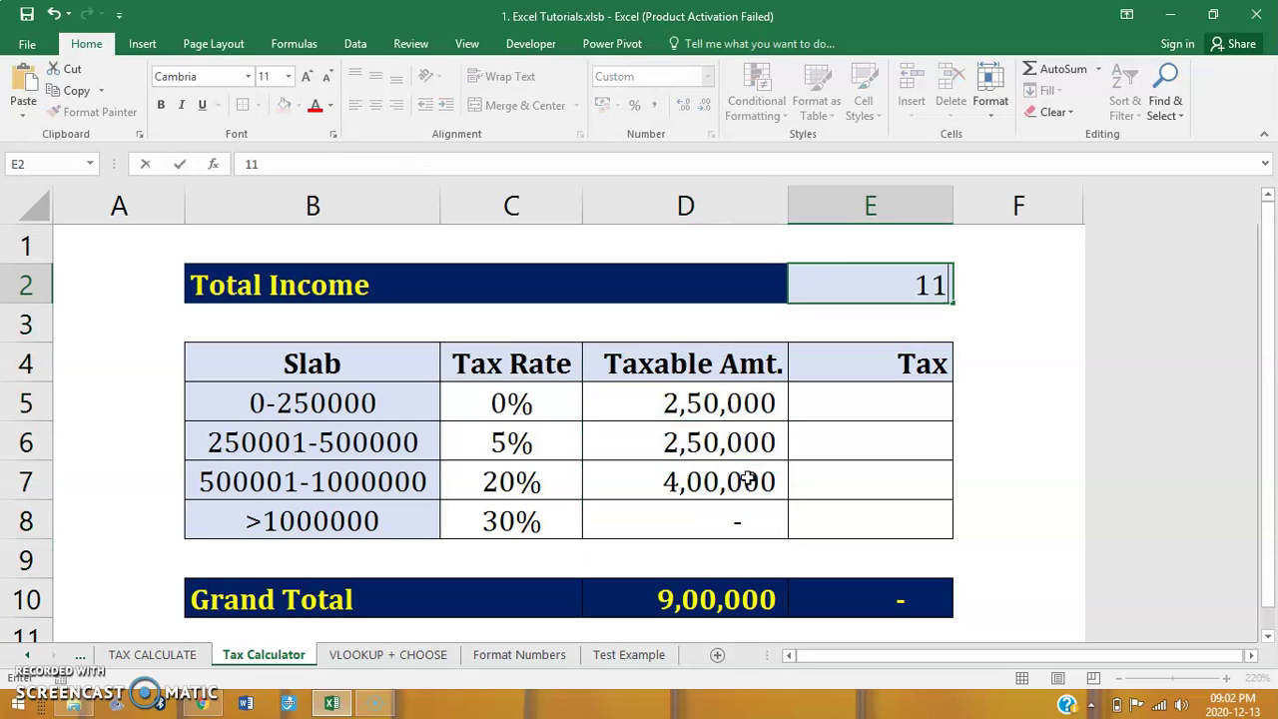
{"action": "type", "text": "50000"}
{"action": "key", "text": "Return"}
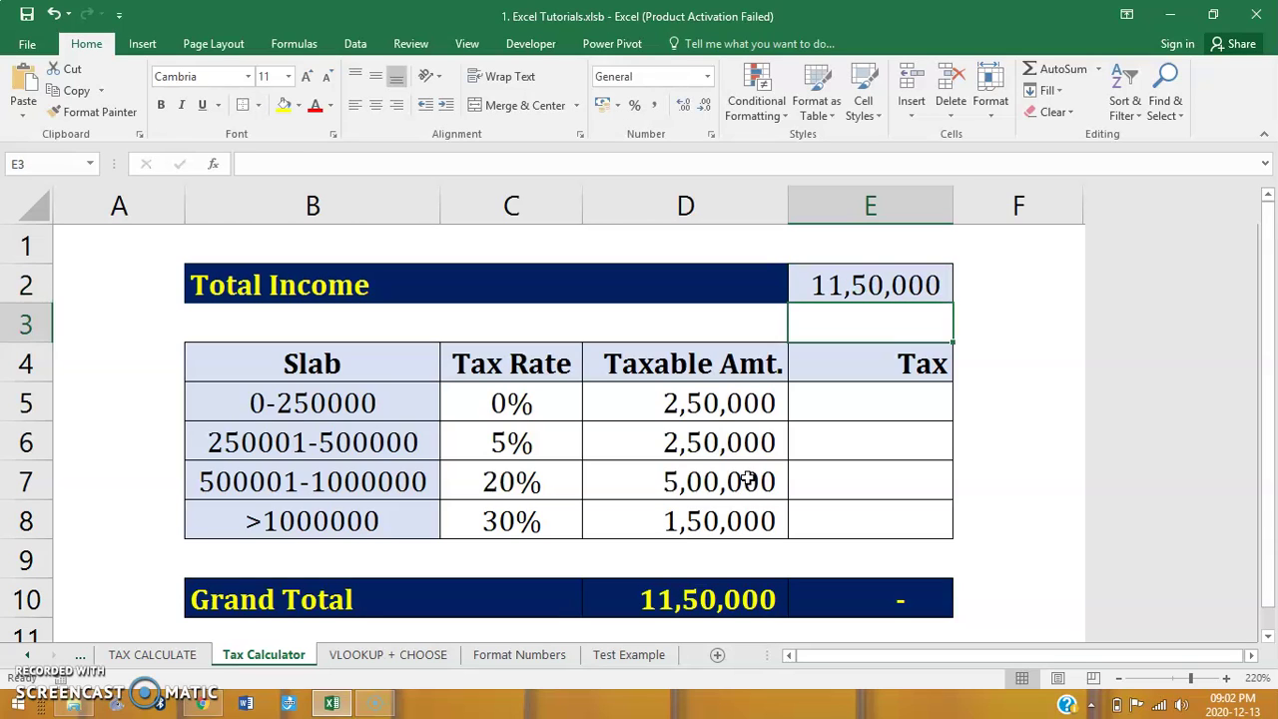
Step: Select the taxable amounts in D5:D8 to check their sum against the grand total
{"action": "key", "text": "Down"}
{"action": "key", "text": "Left"}
{"action": "key", "text": "Down"}
{"action": "key", "text": "shift+Down"}
{"action": "key", "text": "shift+Down"}
{"action": "key", "text": "shift+Down"}
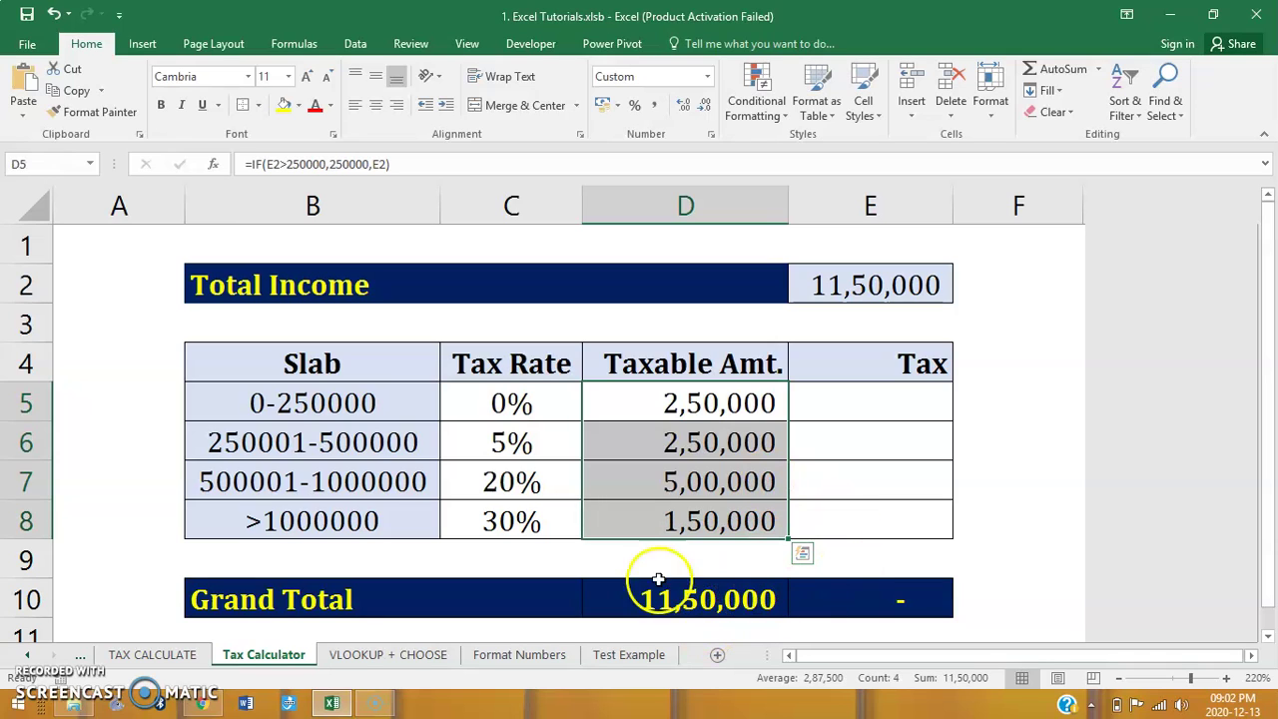
{"action": "key", "text": "shift+Up"}
{"action": "key", "text": "shift+Up"}
{"action": "key", "text": "shift+Up"}
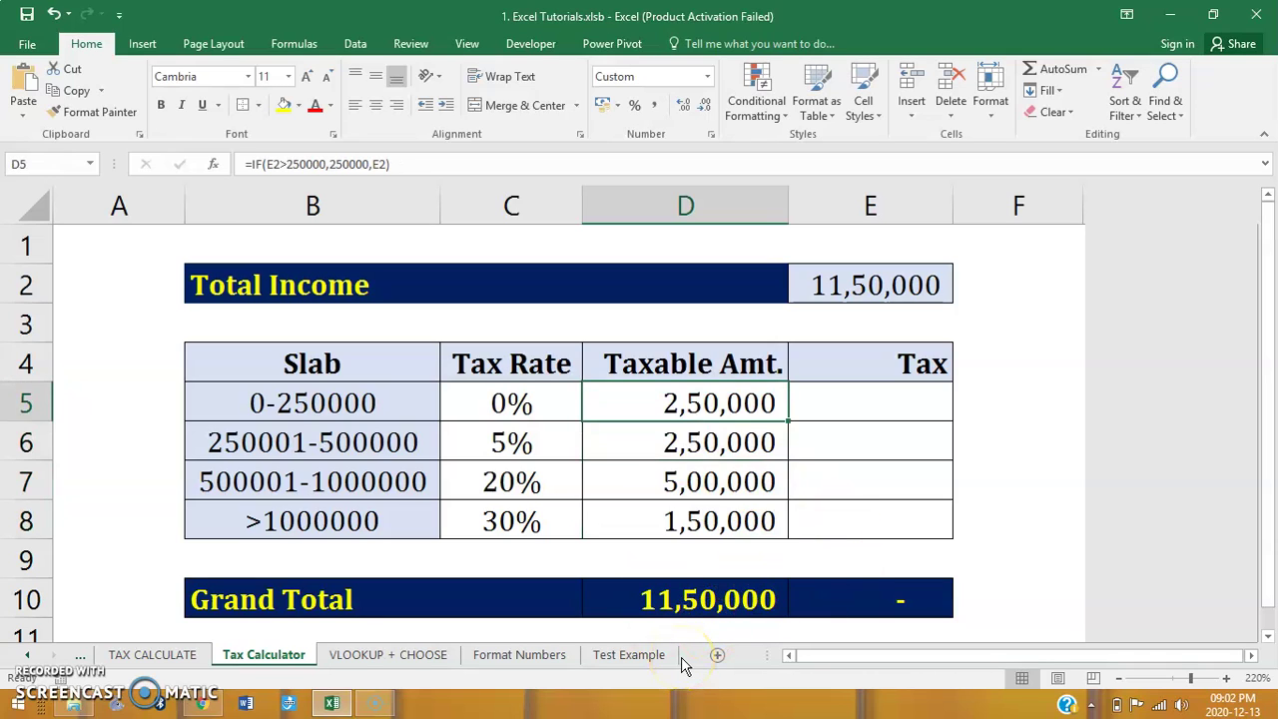
Step: Enter the formula =D5*C5 in E5 to calculate the tax for the first slab
{"action": "key", "text": "Right"}
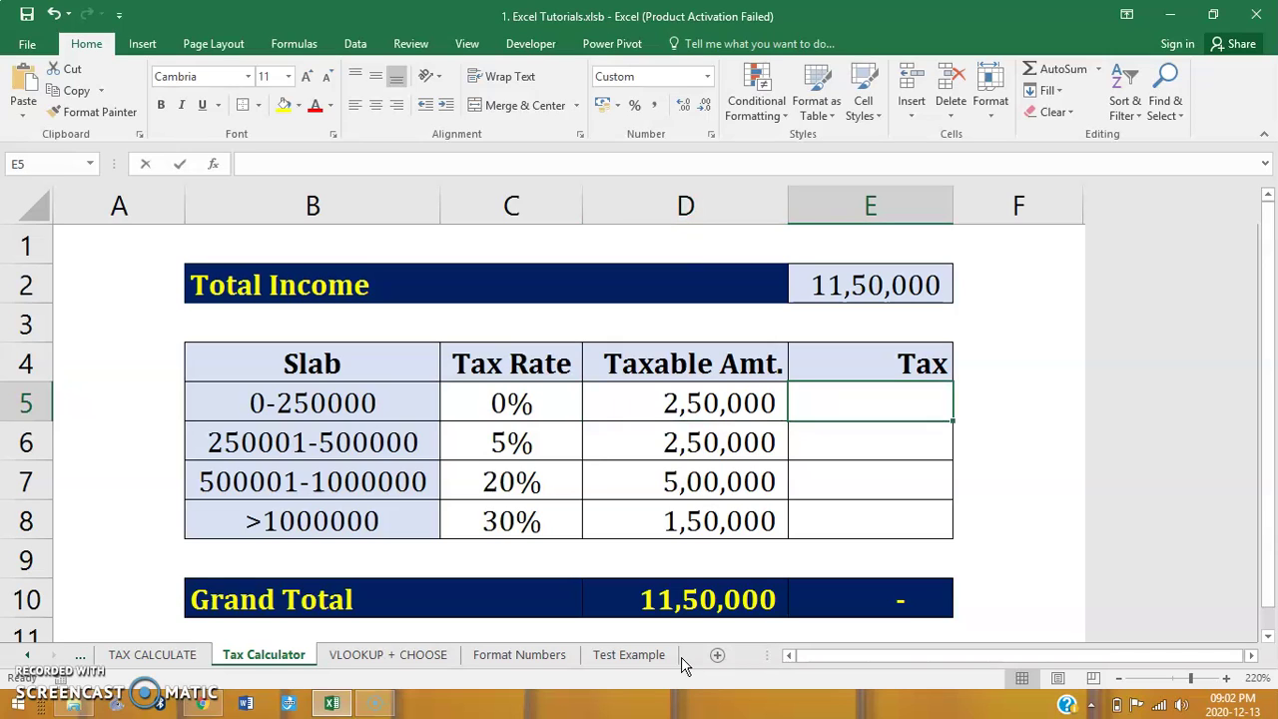
{"action": "type", "text": "="}
{"action": "key", "text": "Left"}
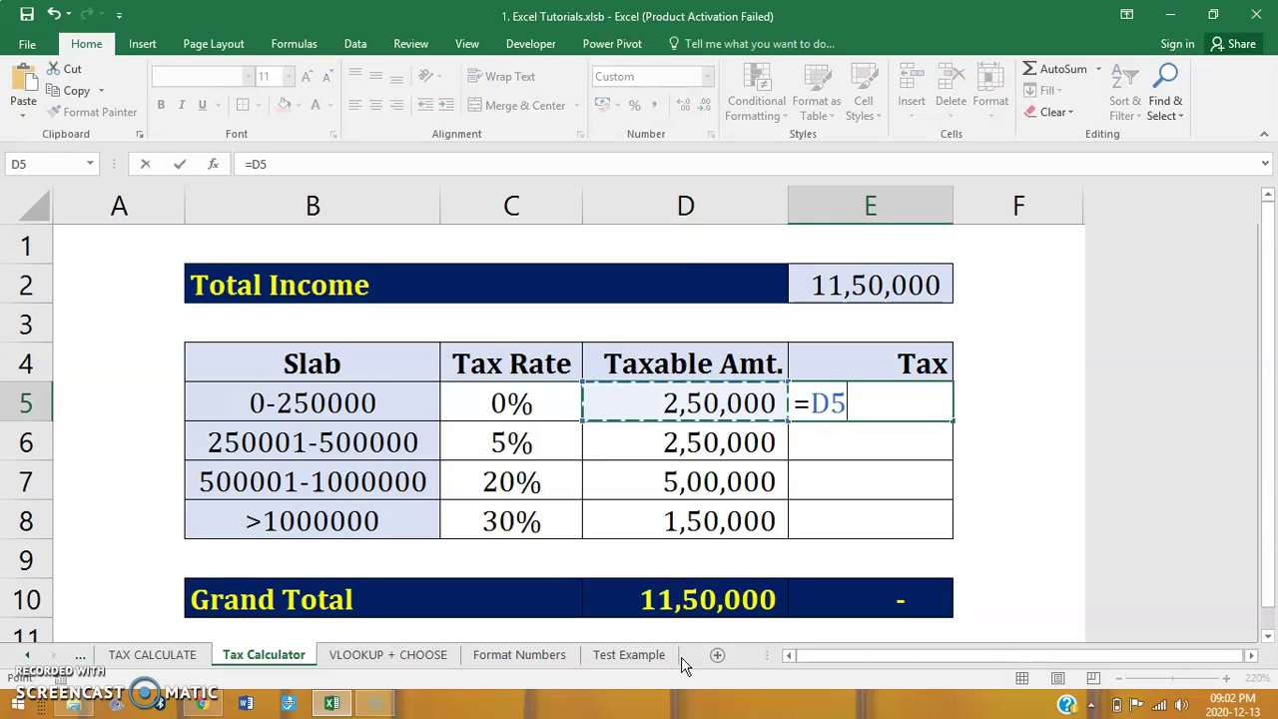
{"action": "type", "text": "*"}
{"action": "key", "text": "Left"}
{"action": "key", "text": "Left"}
{"action": "key", "text": "Return"}
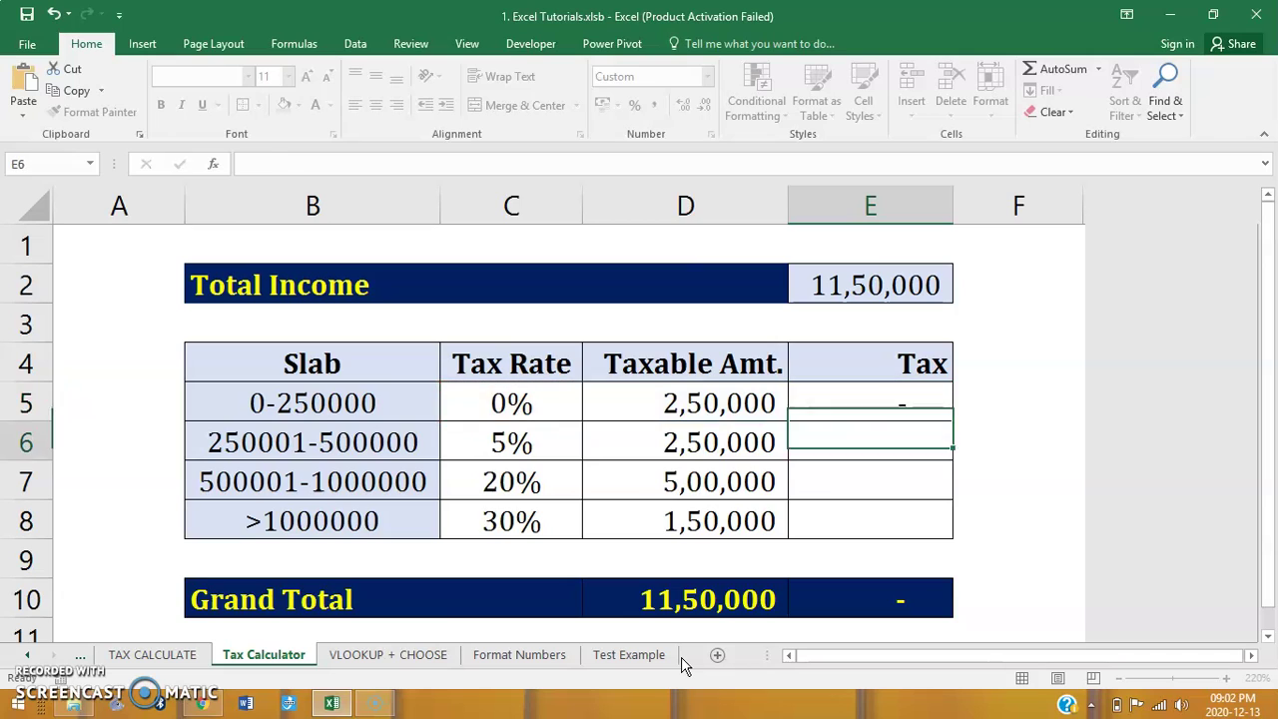
Step: Copy the E5 tax formula down through E8 and check the tax of the remaining slabs
{"action": "key", "text": "Up"}
{"action": "key", "text": "ctrl+c"}
{"action": "key", "text": "shift+Down"}
{"action": "key", "text": "shift+Down"}
{"action": "key", "text": "shift+Down"}
{"action": "key", "text": "Return"}
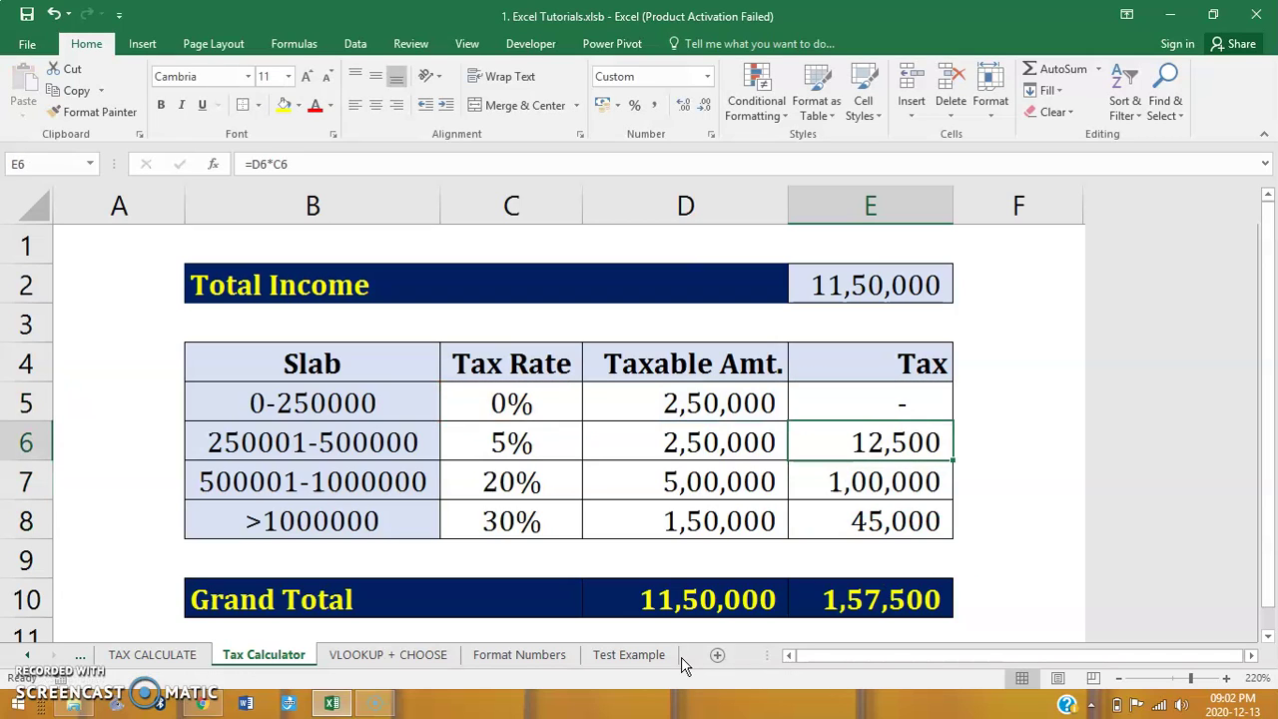
{"action": "key", "text": "Down"}
{"action": "key", "text": "Down"}
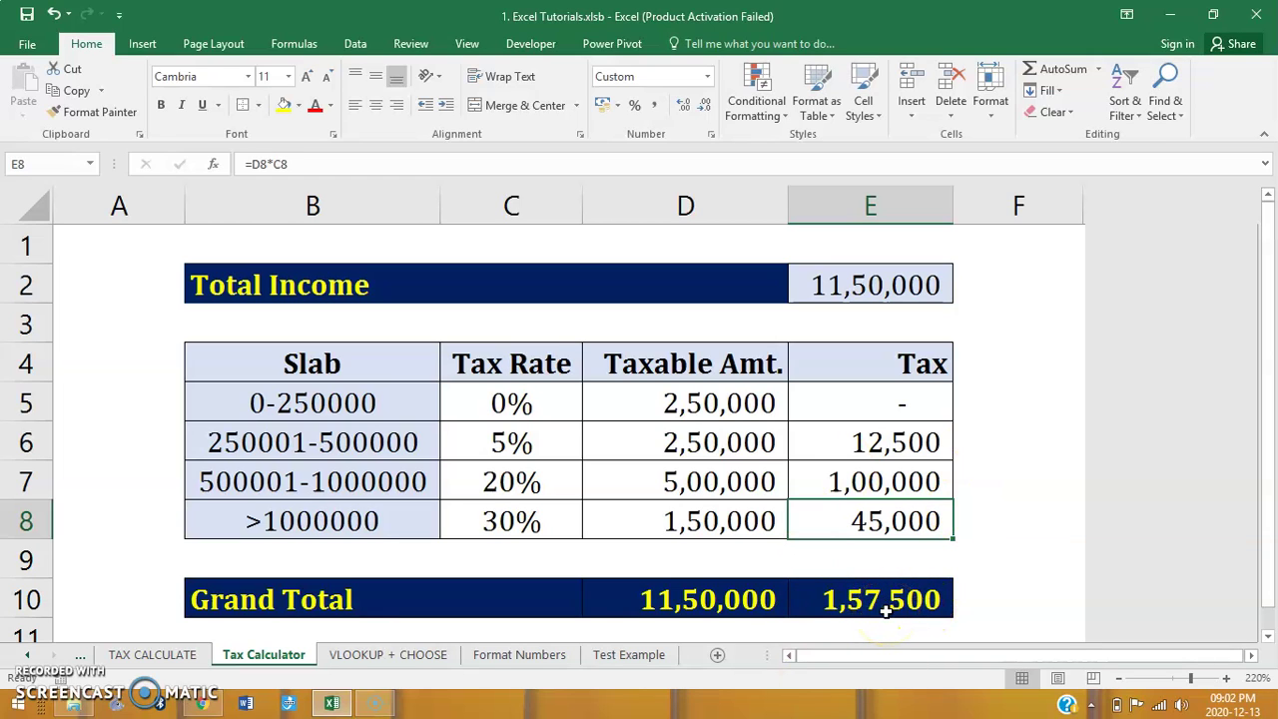
Step: Switch to the Income Tax Department's online tax calculator in Chrome and examine its income and tax fields
{"action": "key", "text": "alt+Tab"}
{"action": "key", "text": "alt+Tab"}
{"action": "key", "text": "alt+Tab"}
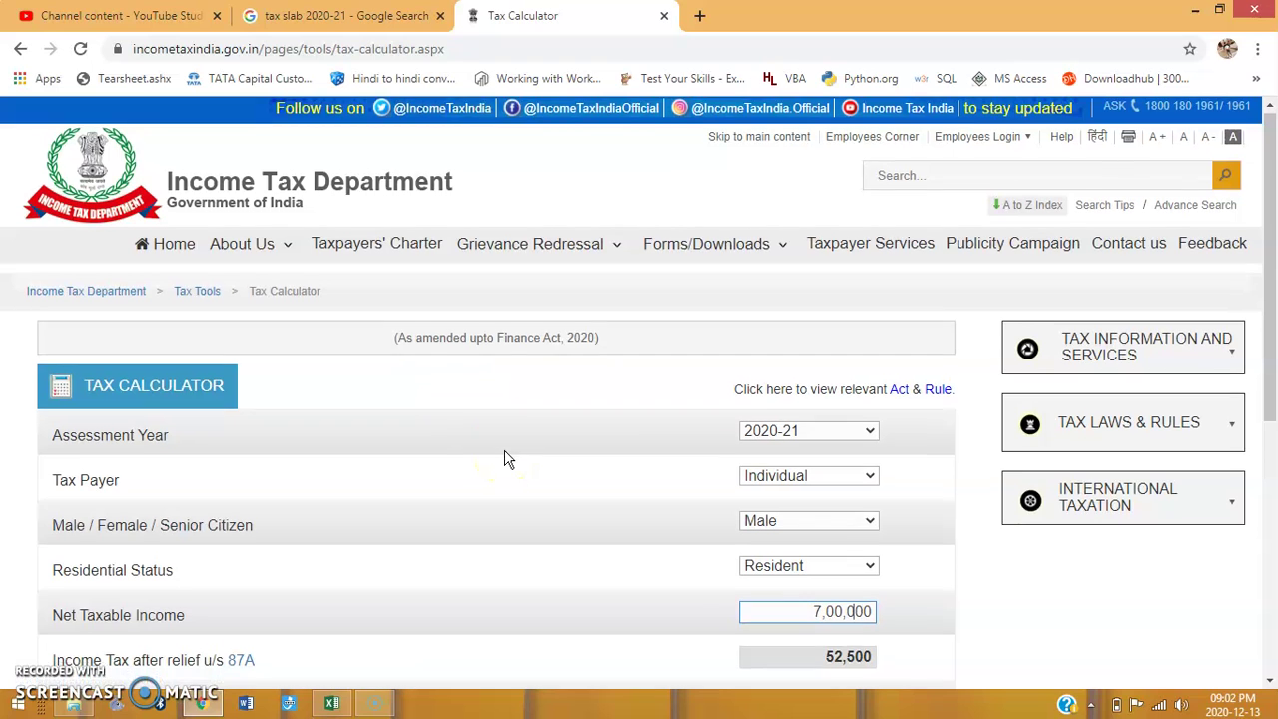
{"action": "scroll", "coordinate": [506, 456], "scroll_direction": "down", "scroll_amount": 2}
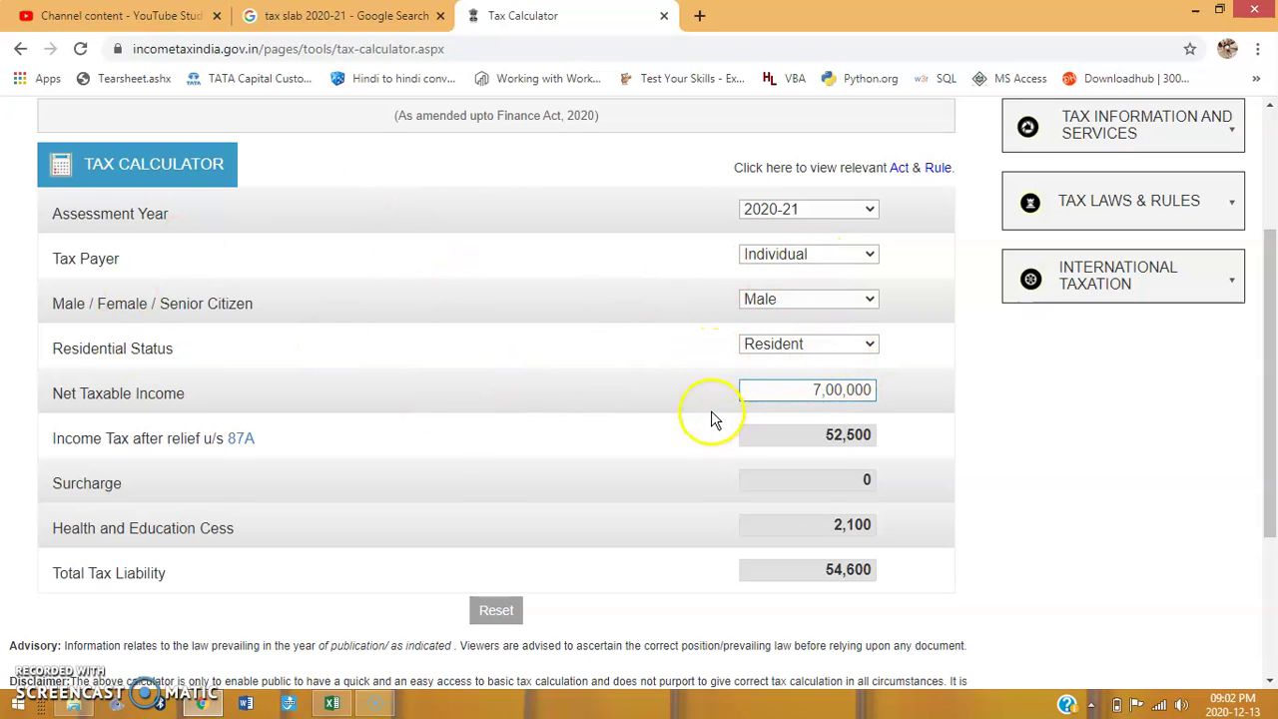
Step: Return to the Excel tax calculator sheet and copy the total income in E2
{"action": "key", "text": "alt+Tab"}
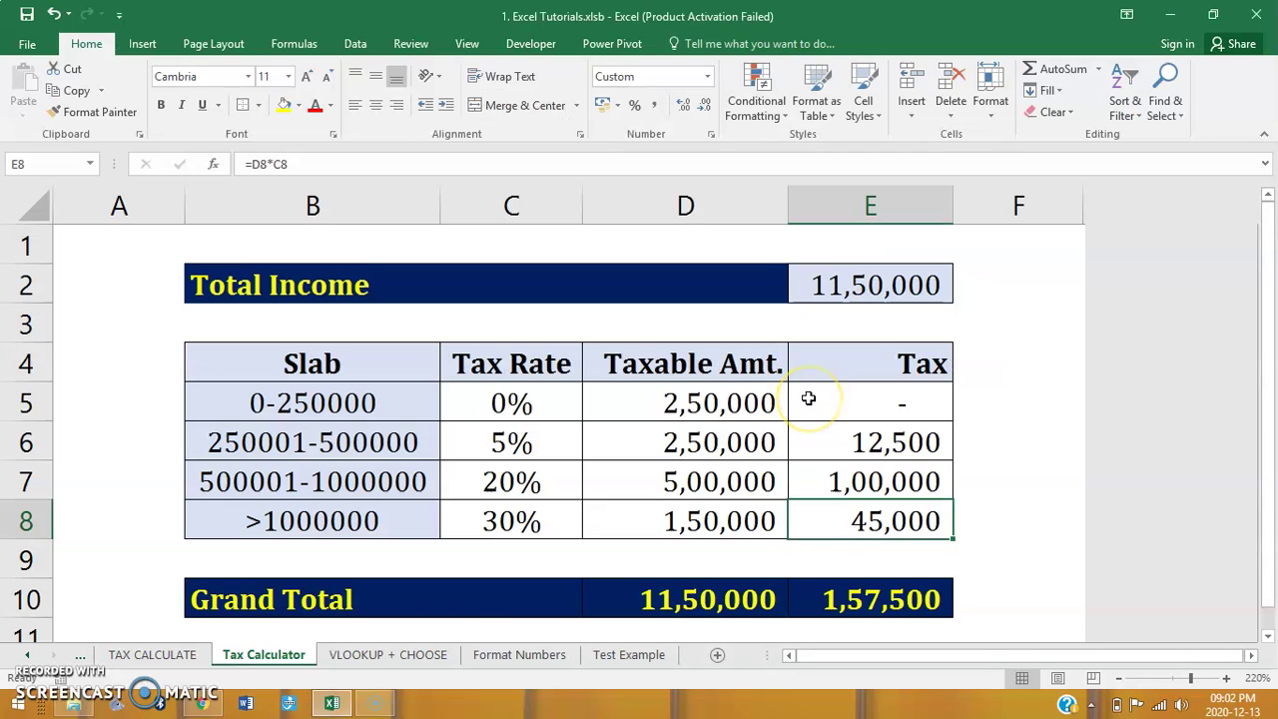
{"action": "key", "text": "Up"}
{"action": "key", "text": "Up"}
{"action": "key", "text": "Up"}
{"action": "key", "text": "Up"}
{"action": "key", "text": "Up"}
{"action": "key", "text": "Up"}
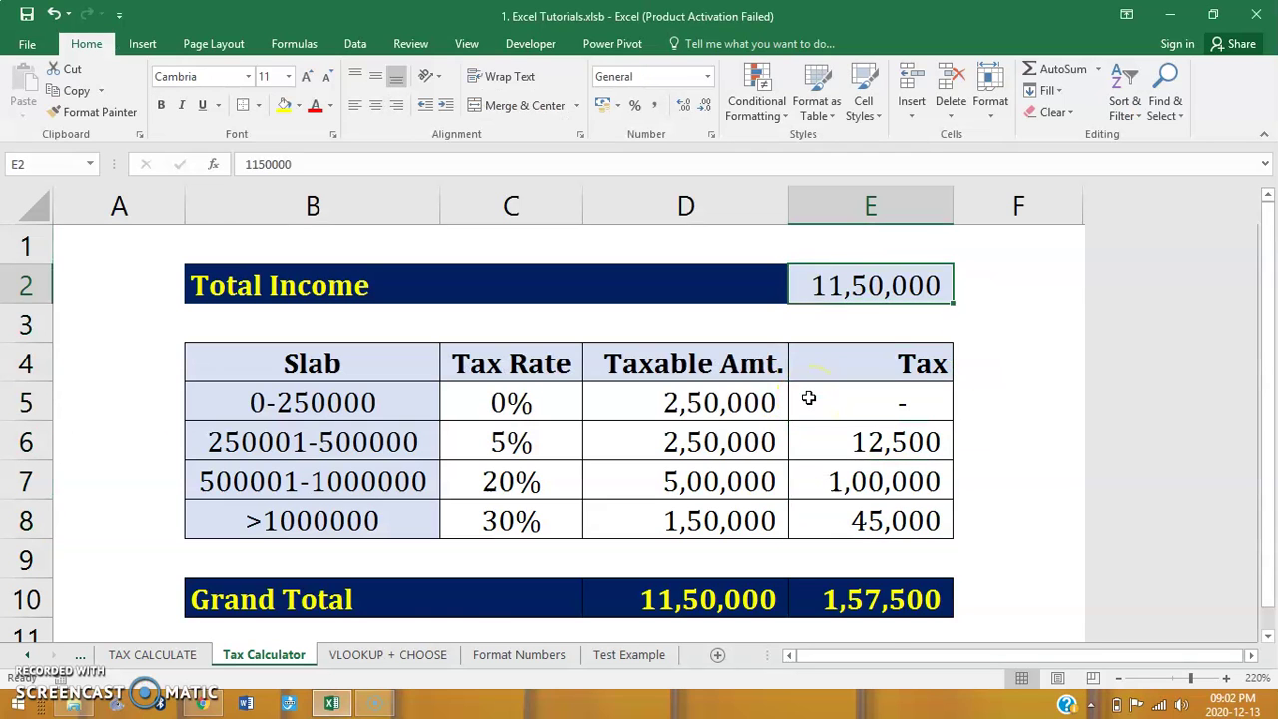
{"action": "key", "text": "ctrl+c"}
Step: In the online tax calculator, replace the Net Taxable Income with the copied 11,50,000 and have the tax recalculated
{"action": "key", "text": "alt+Tab"}
{"action": "key", "text": "ctrl+a"}
{"action": "key", "text": "ctrl+v"}
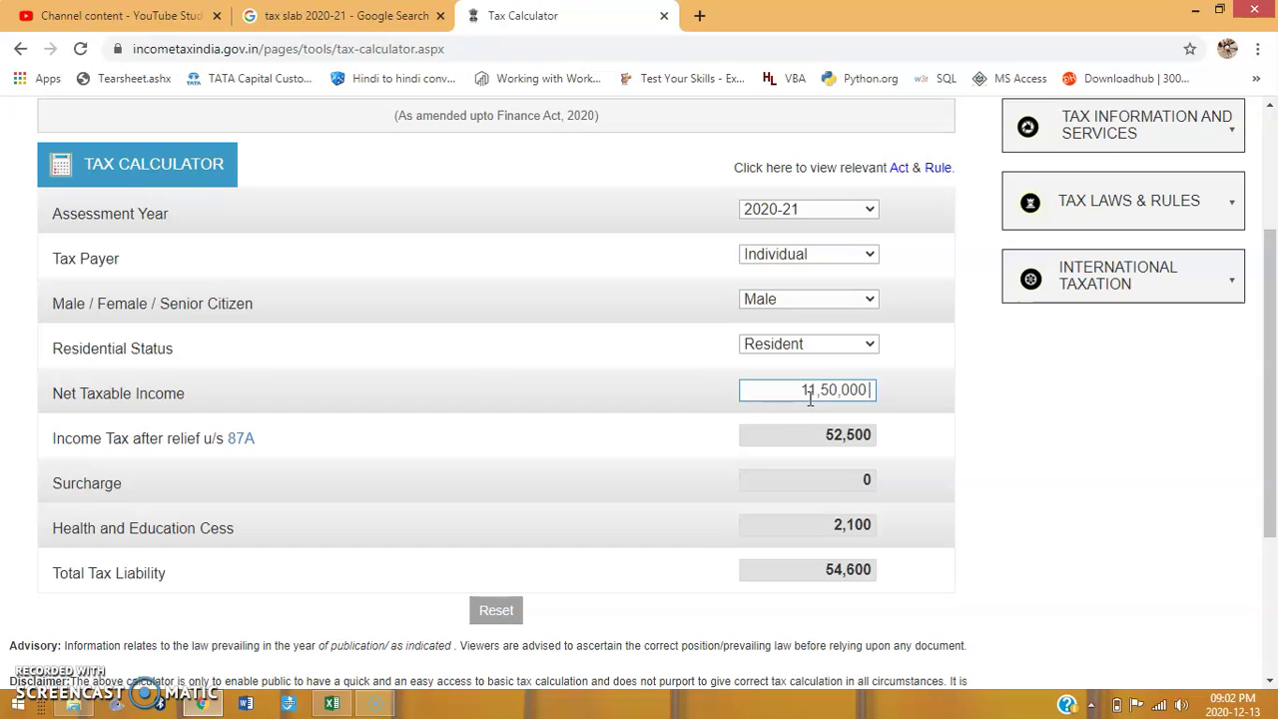
{"action": "left_click", "coordinate": [1007, 461]}
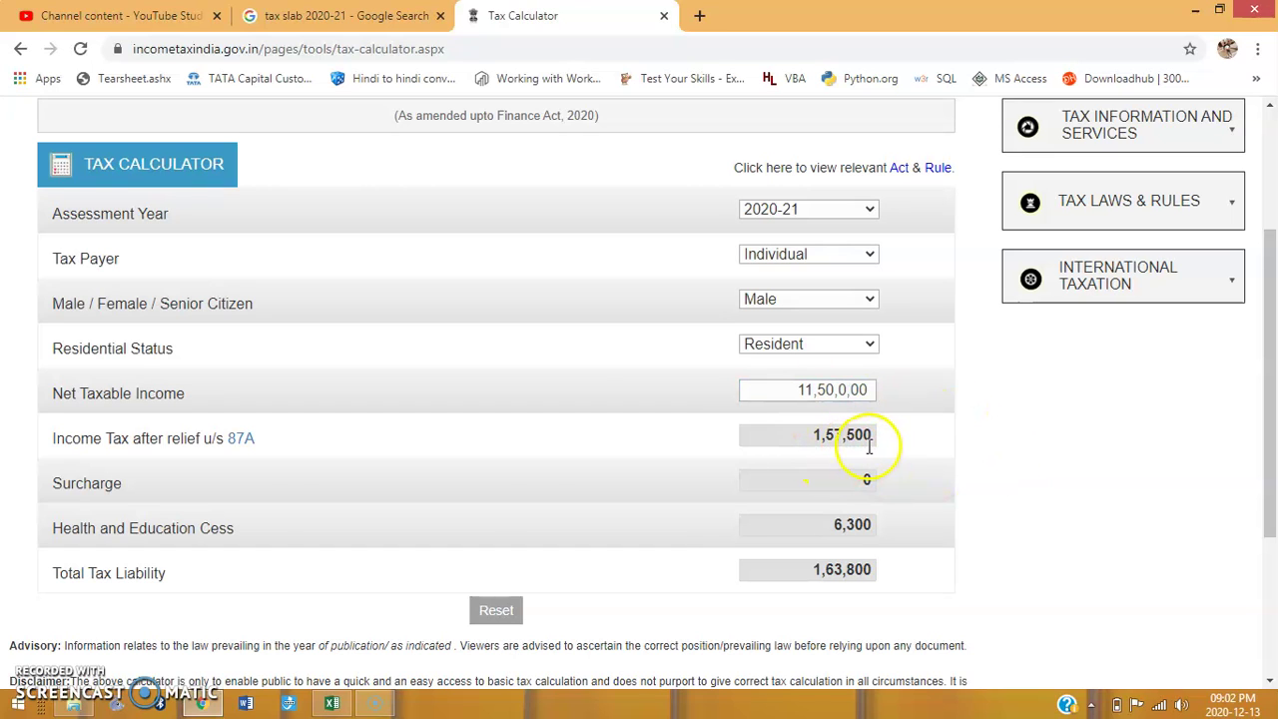
Step: Compare the grand total tax in E10 of the Excel sheet with the online calculator's income tax
{"action": "key", "text": "alt+Tab"}
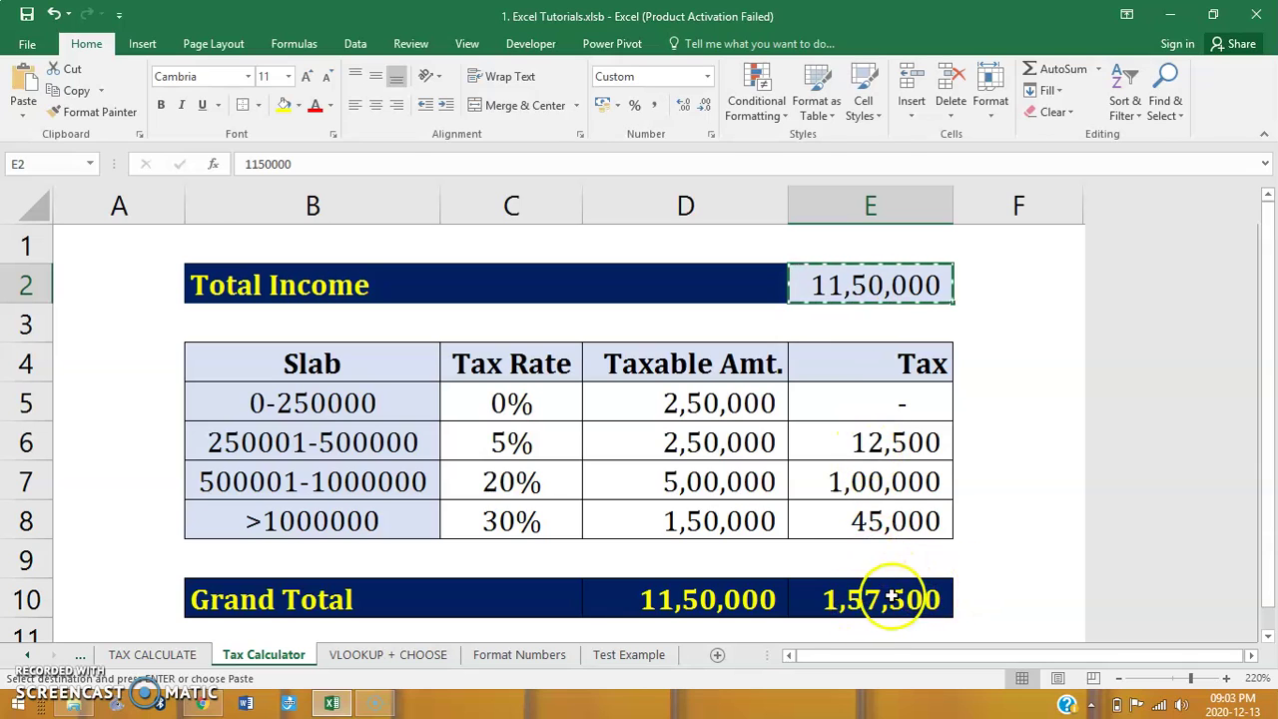
{"action": "key", "text": "alt+Tab"}
{"action": "key", "text": "alt+Tab"}
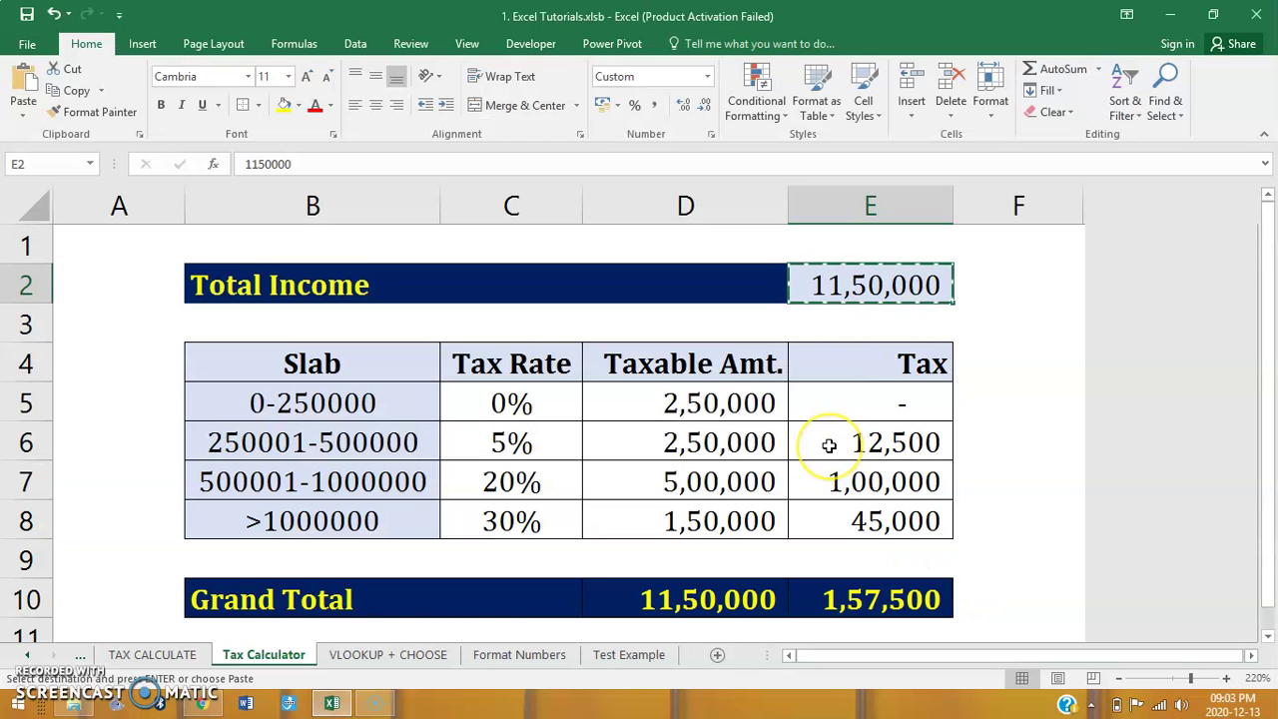
Step: Begin entering a new total income in E2 of the Excel sheet, starting with the digits 700
{"action": "type", "text": "70"}
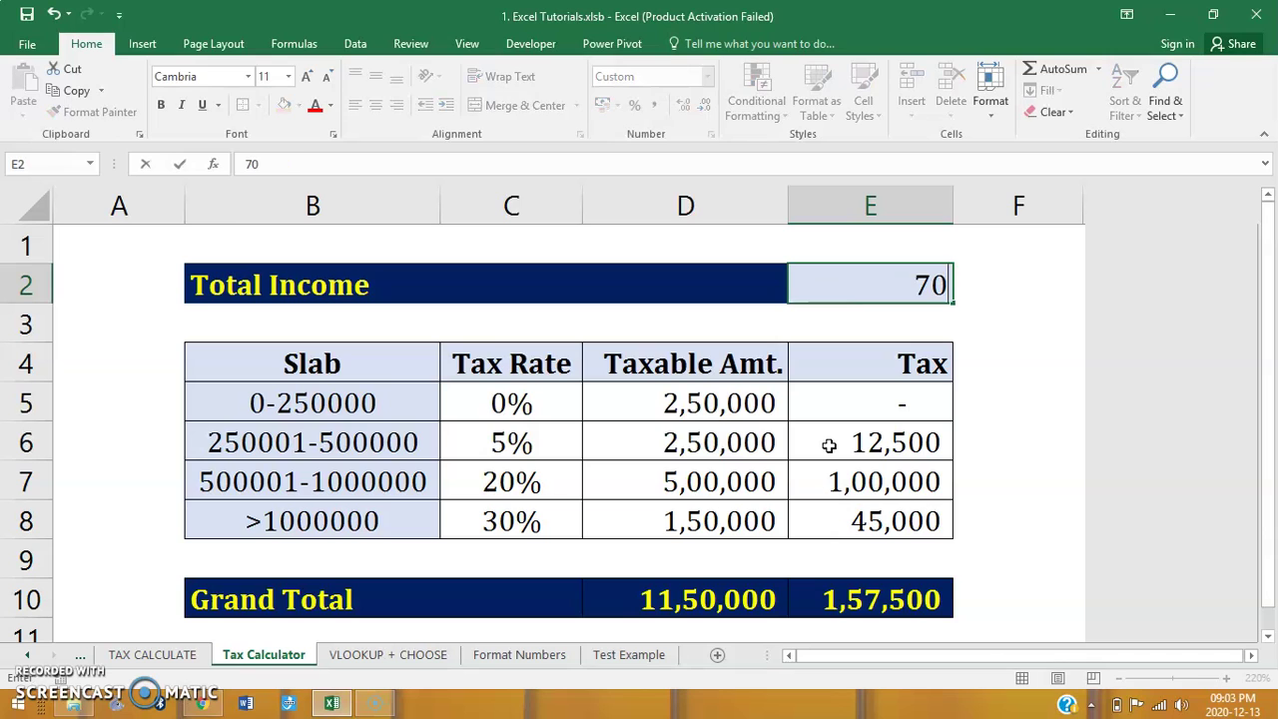
{"action": "key", "text": "alt+Tab"}
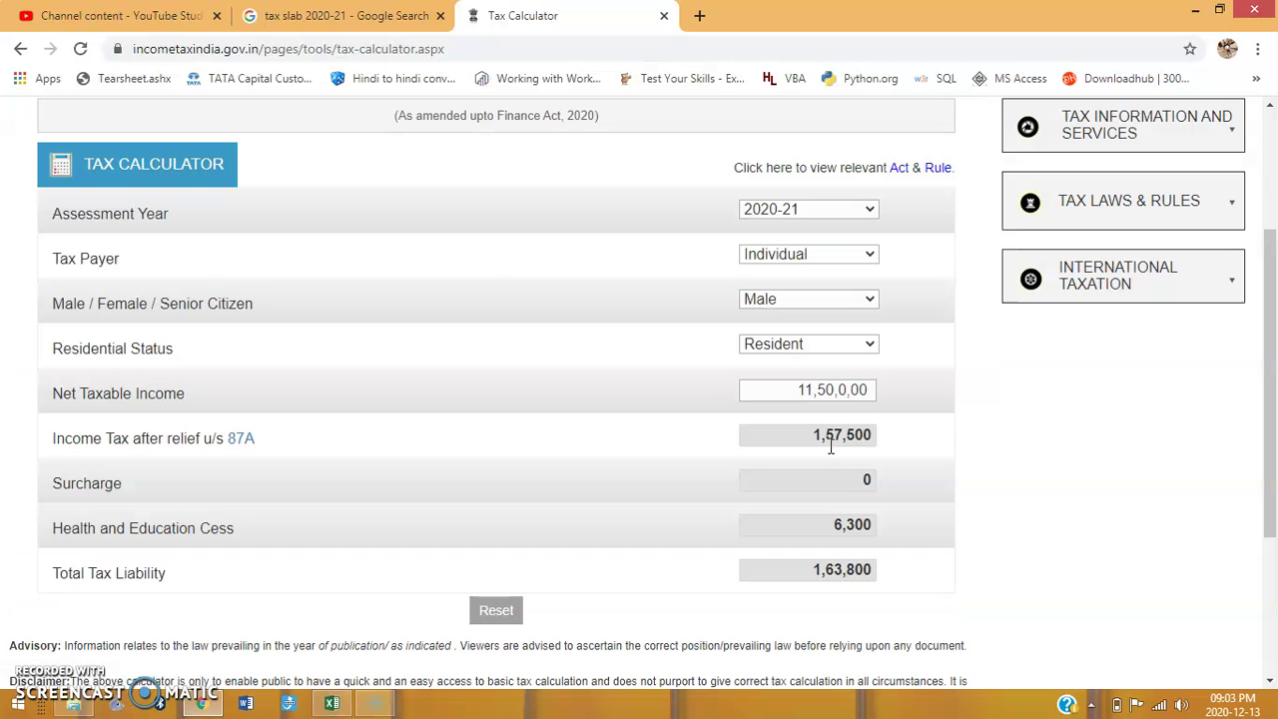
{"action": "key", "text": "alt+Tab"}
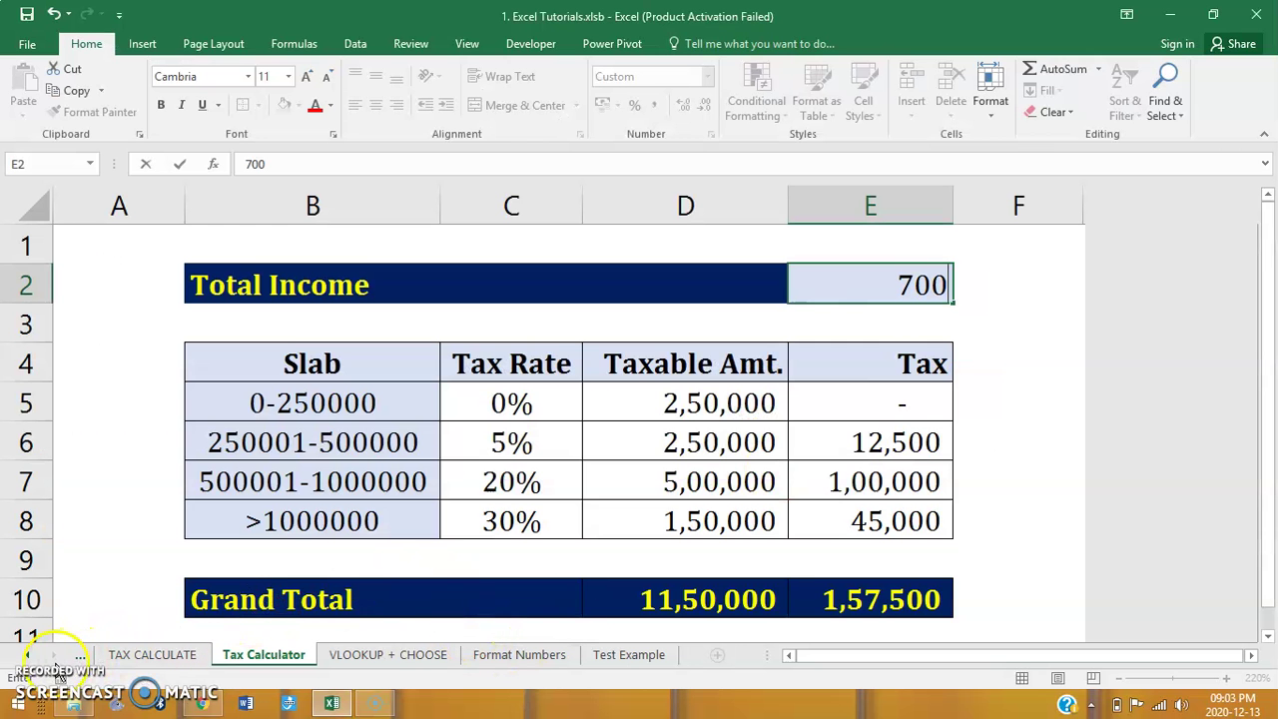